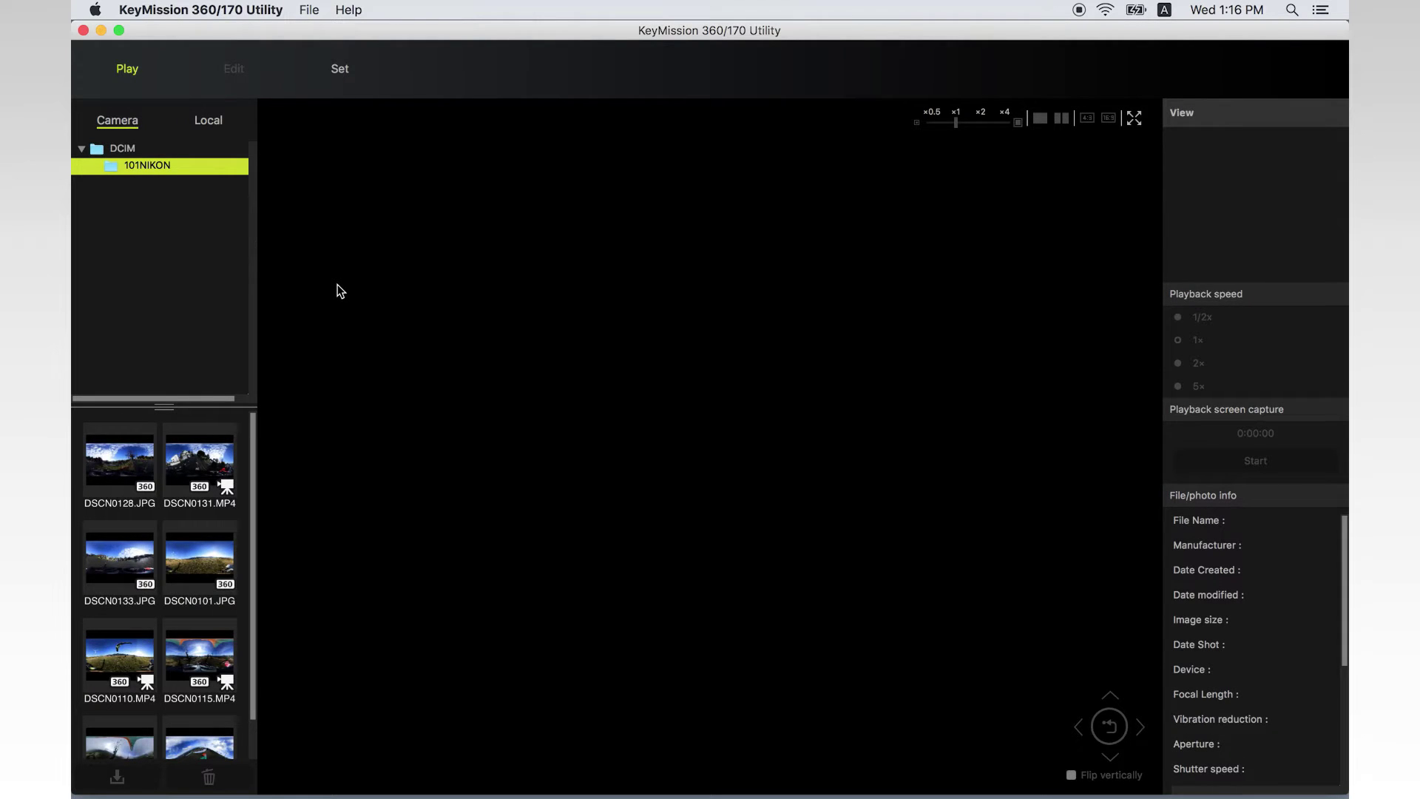
Open DSCN0101.jpg from the local Pictures folder and switch to Edit mode
left_click(225, 124)
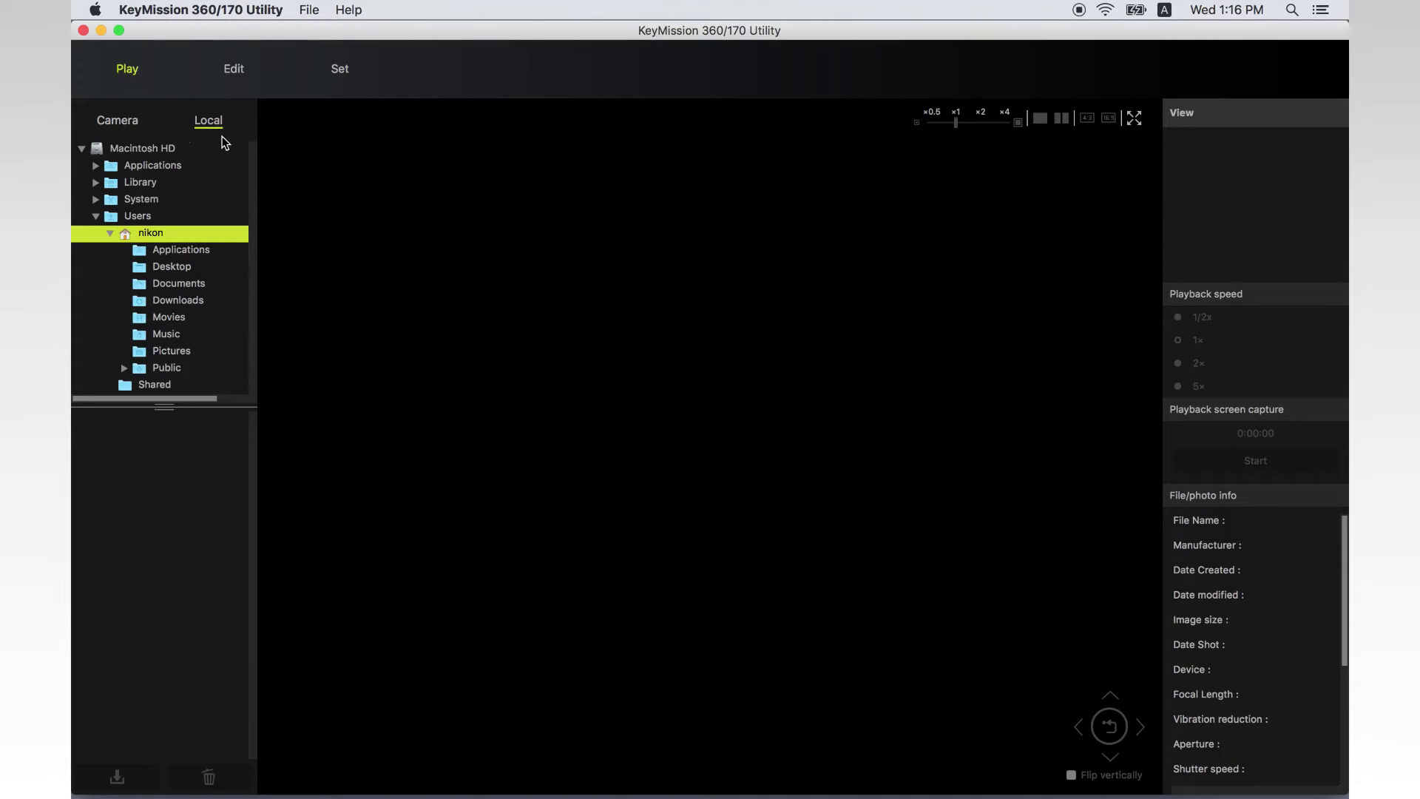
left_click(176, 351)
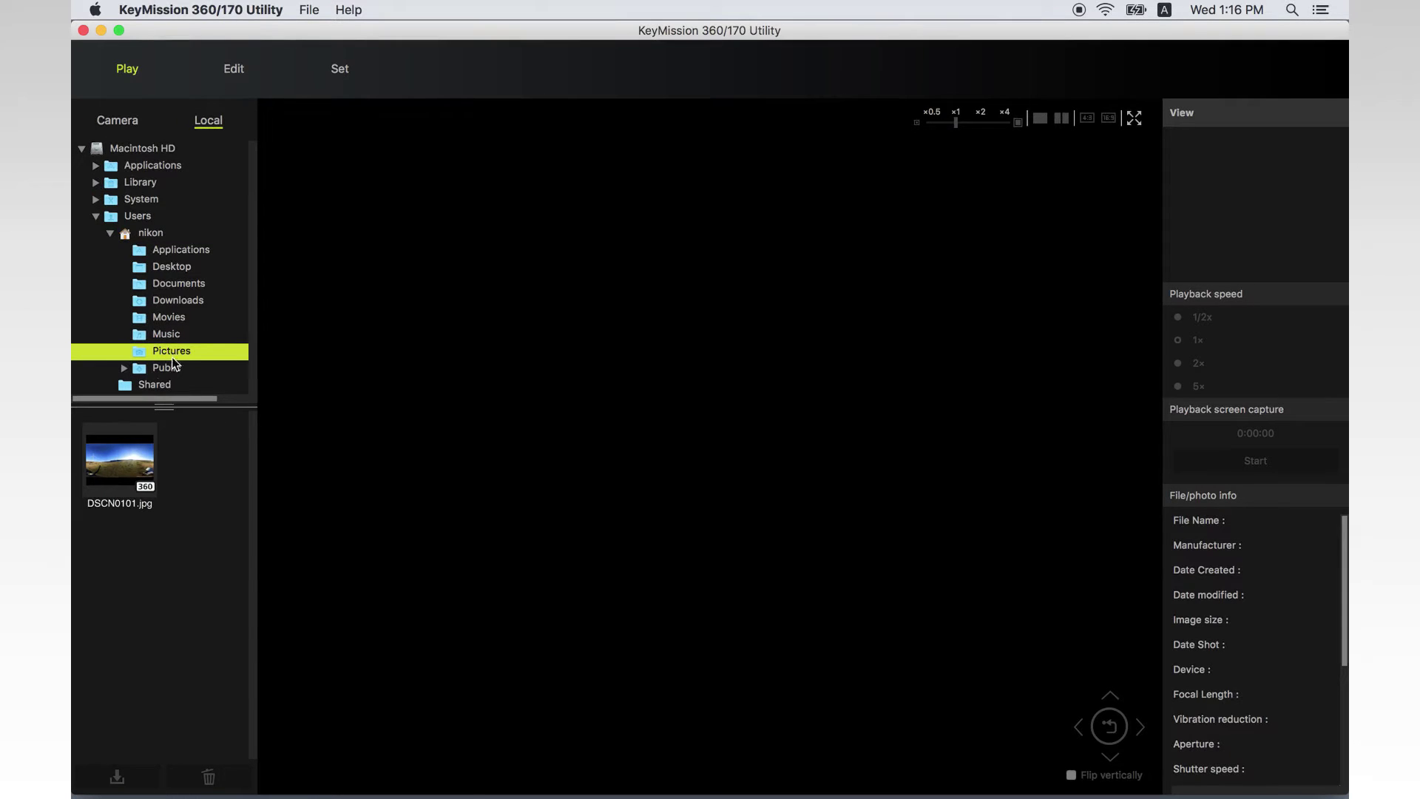
left_click(127, 467)
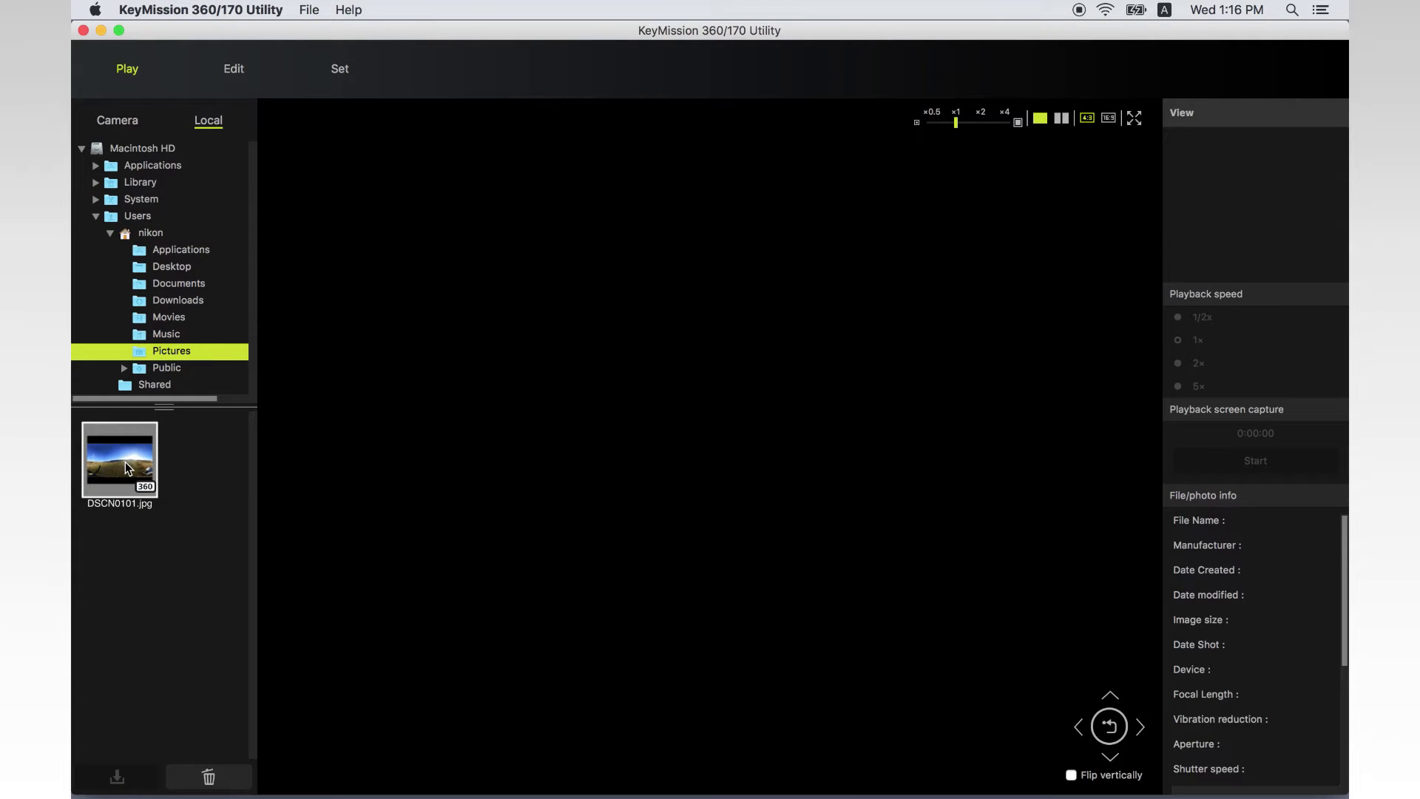
double_click(127, 468)
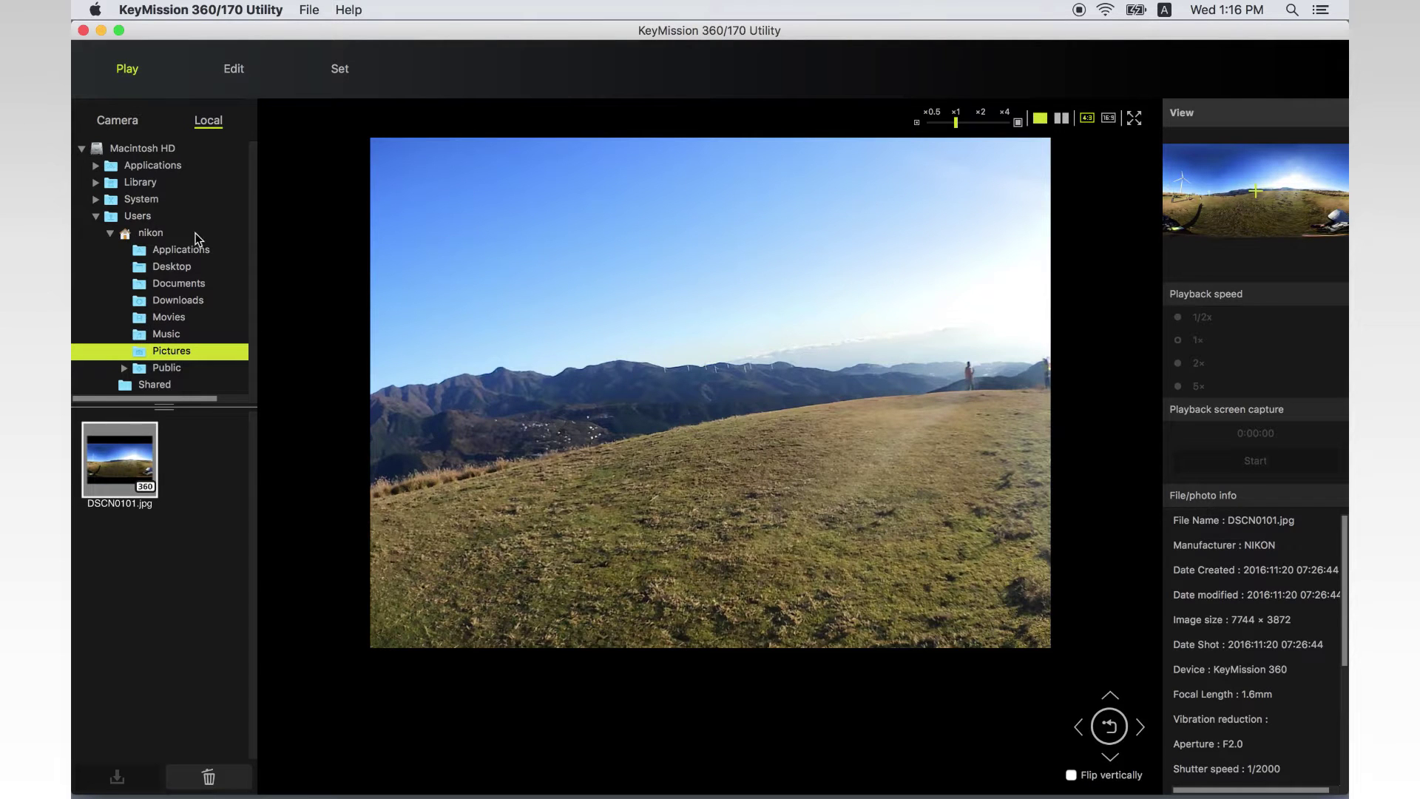
left_click(236, 70)
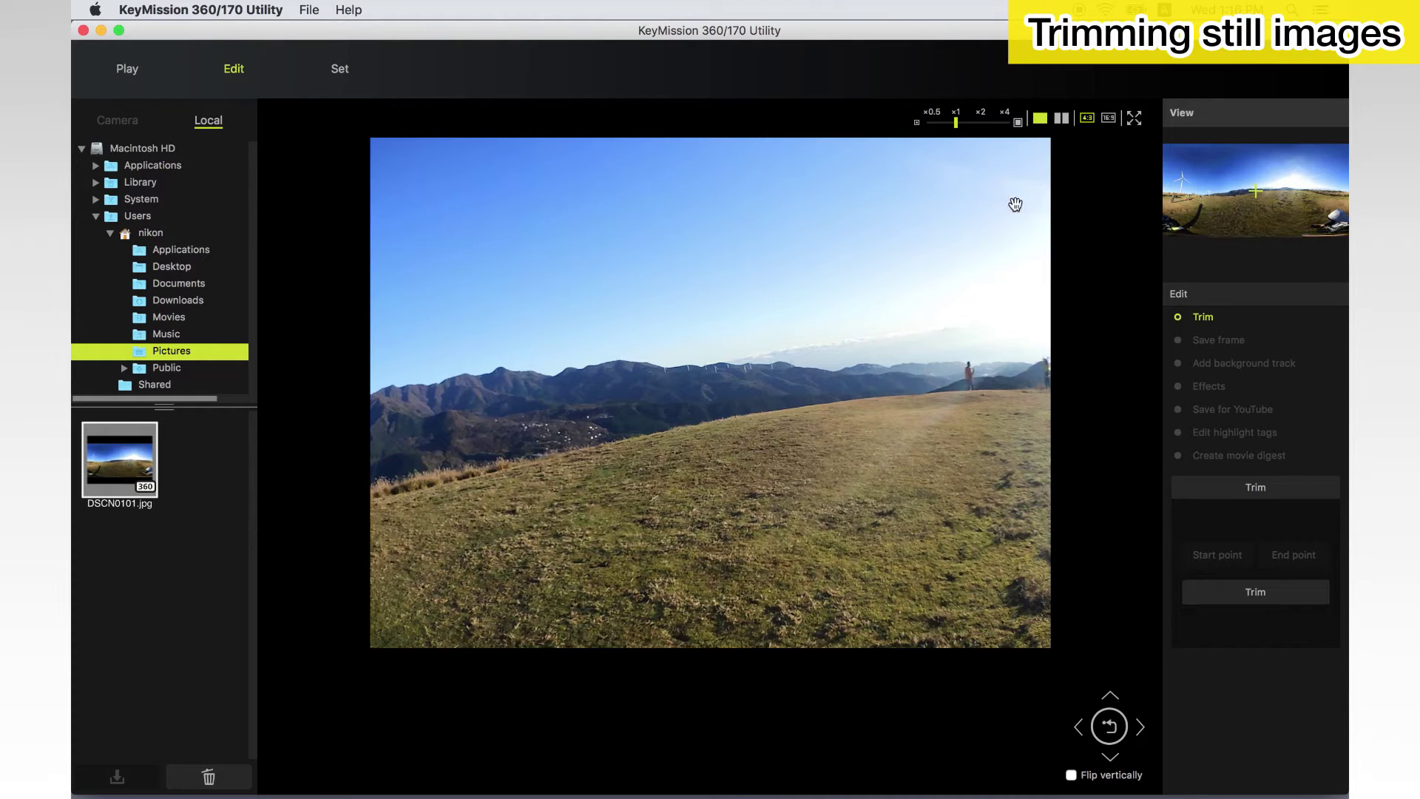
Preview the still in 16:9 and 4:3, pan toward the windmills, zoom in, then return to ×1
left_click(1108, 118)
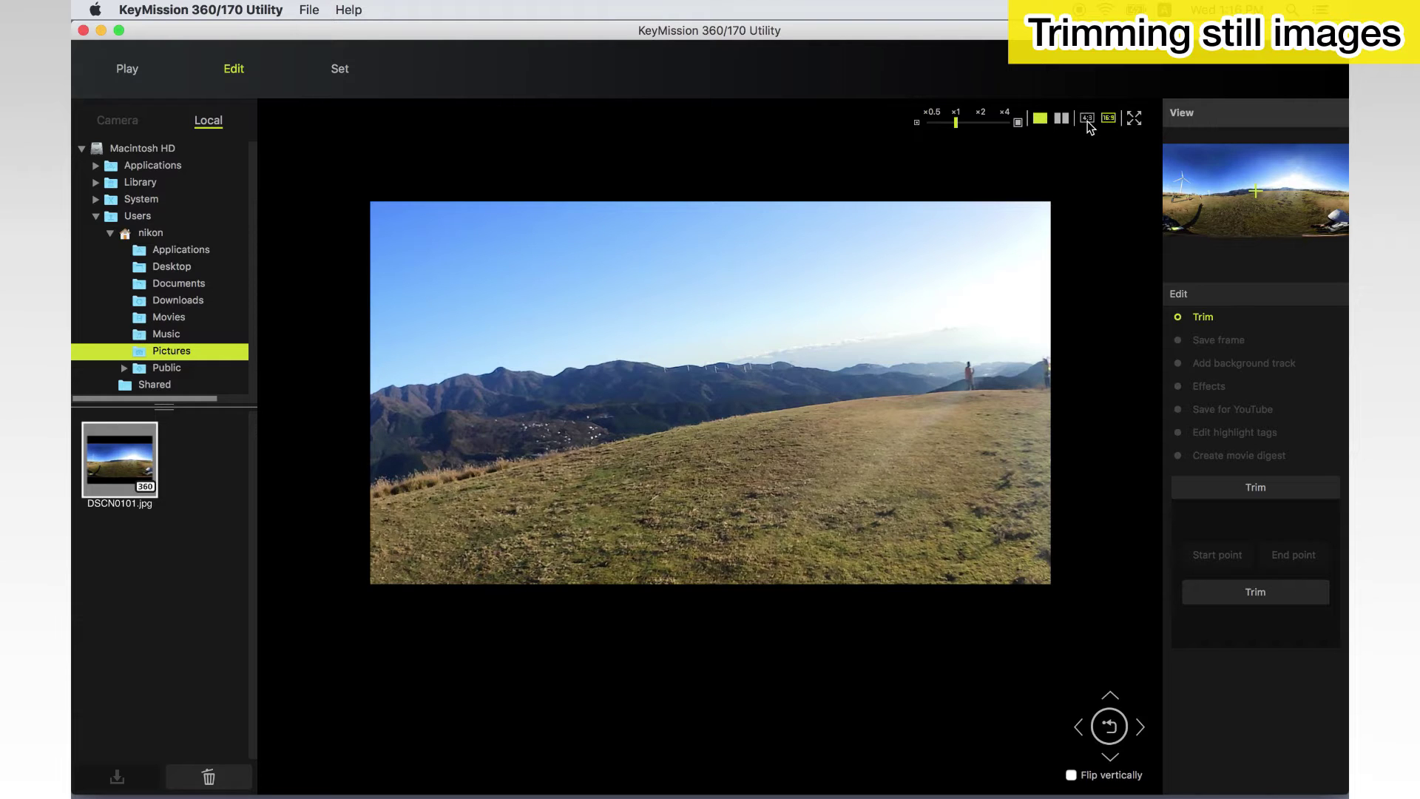
left_click(1087, 119)
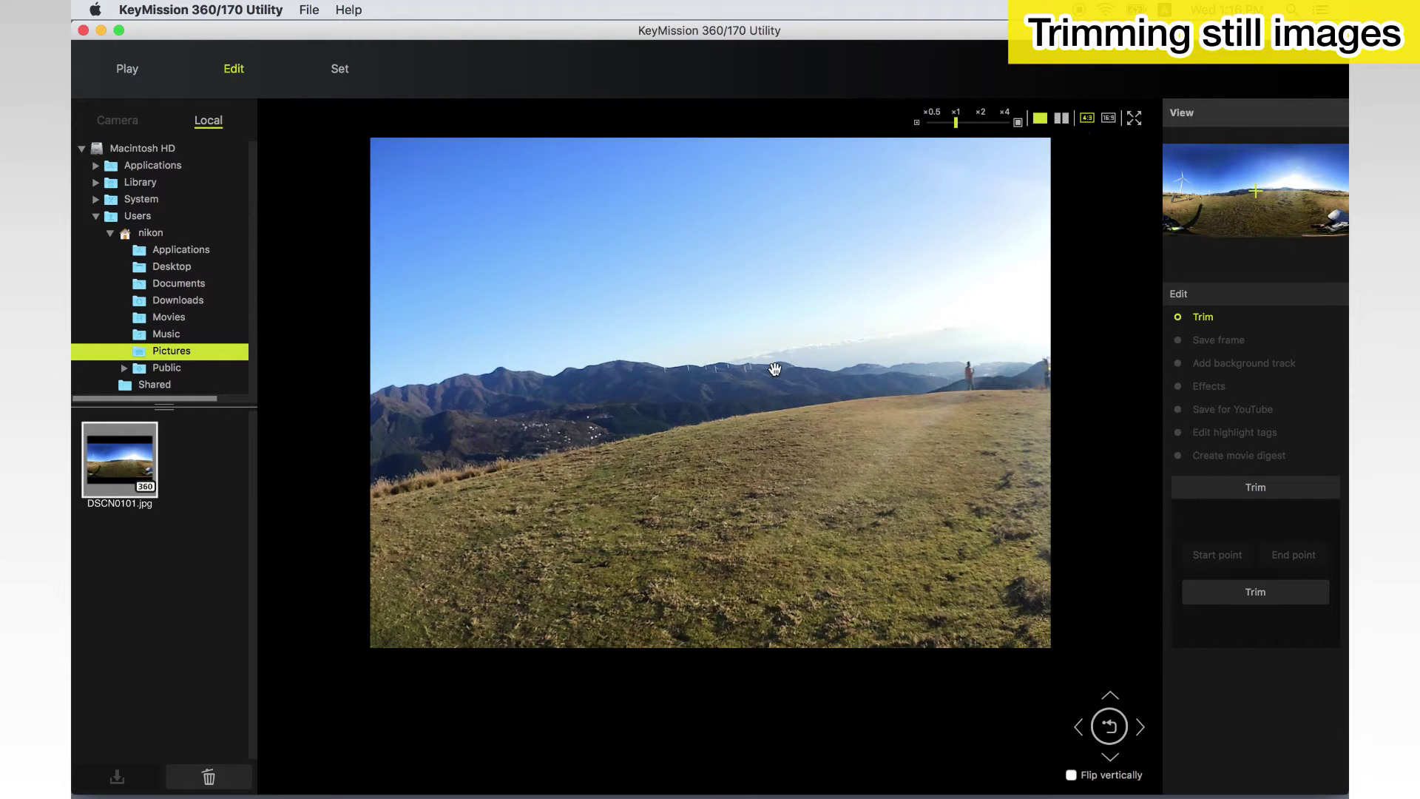
left_click_drag(858, 412, 698, 399)
left_click(982, 122)
left_click(952, 126)
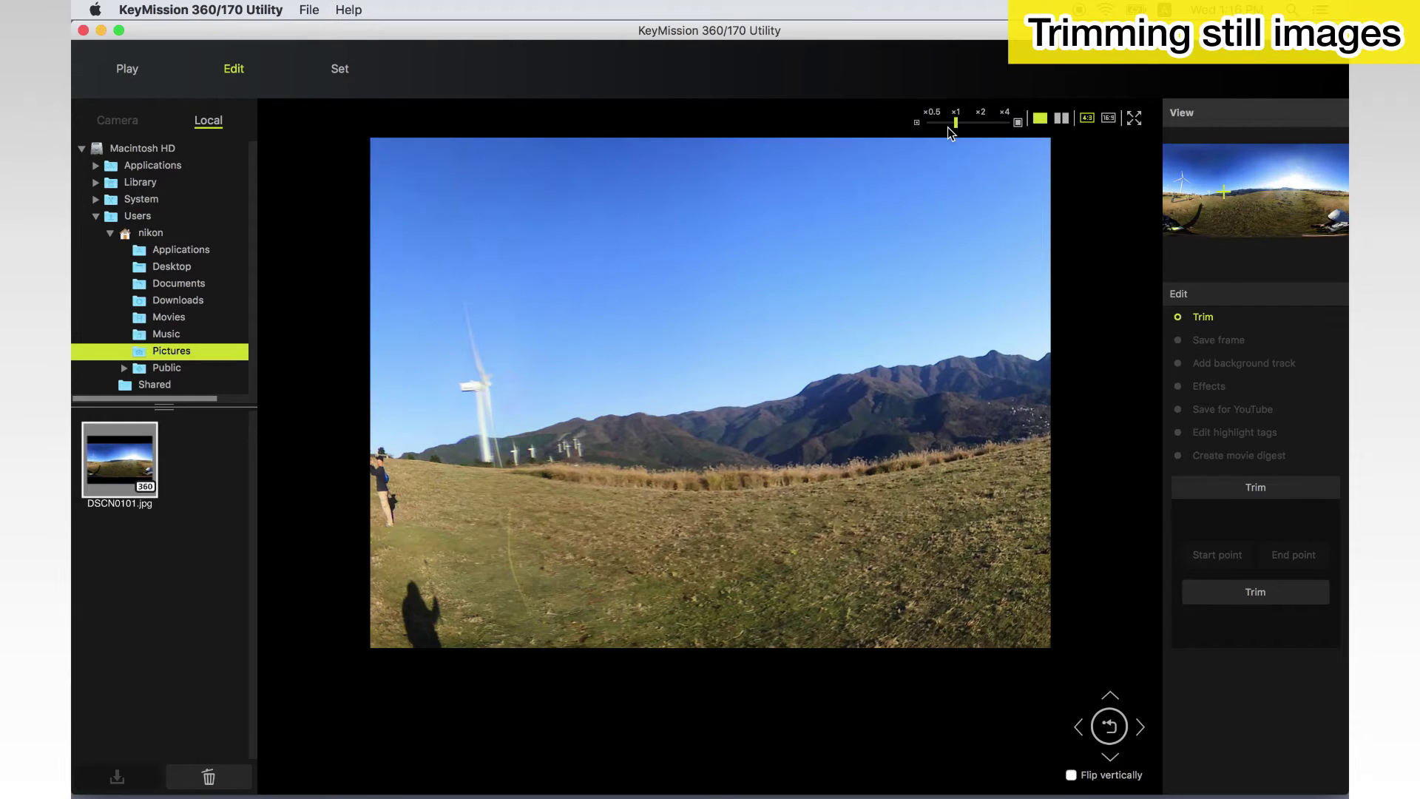
left_click(1245, 595)
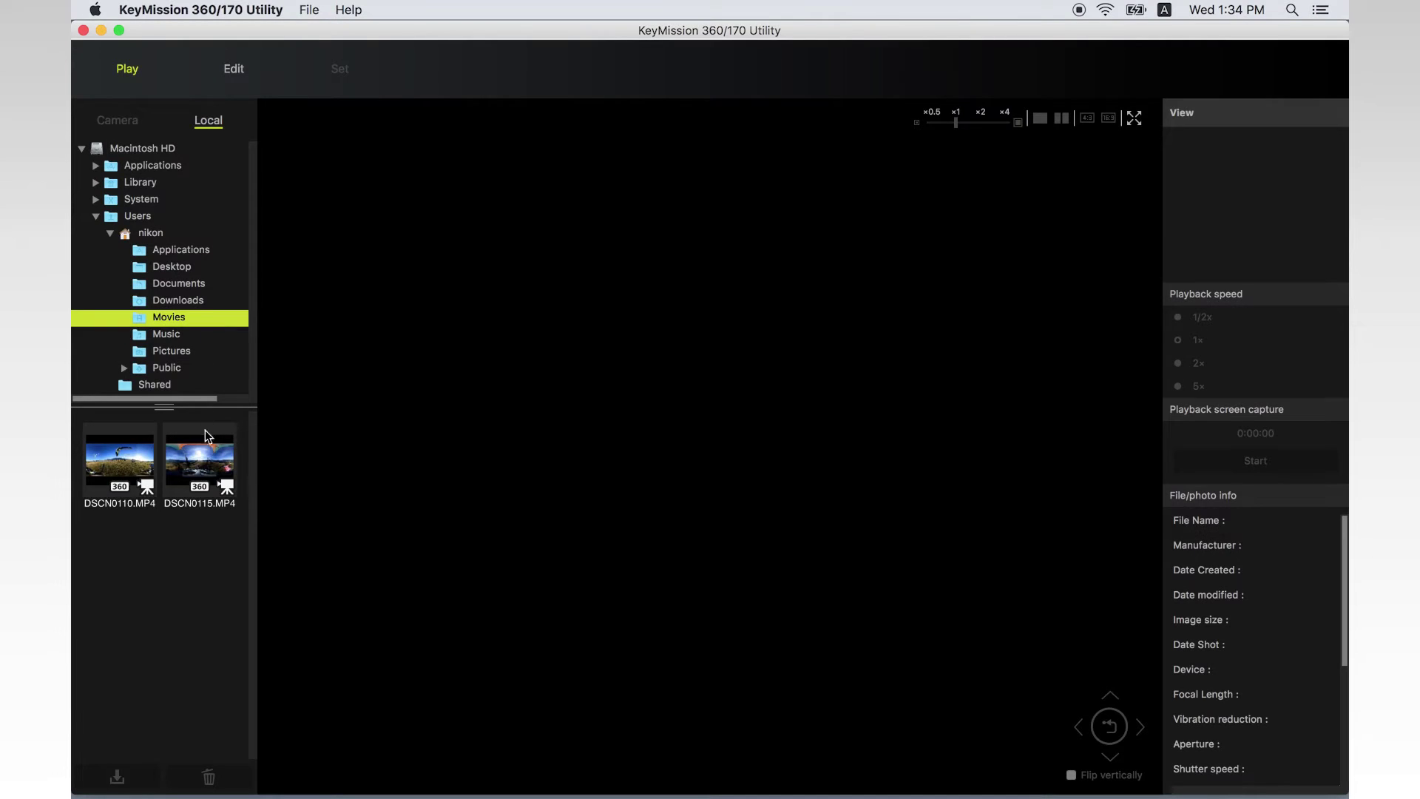
Load DSCN0115.MP4 and open its Trim options in Edit mode
left_click(207, 460)
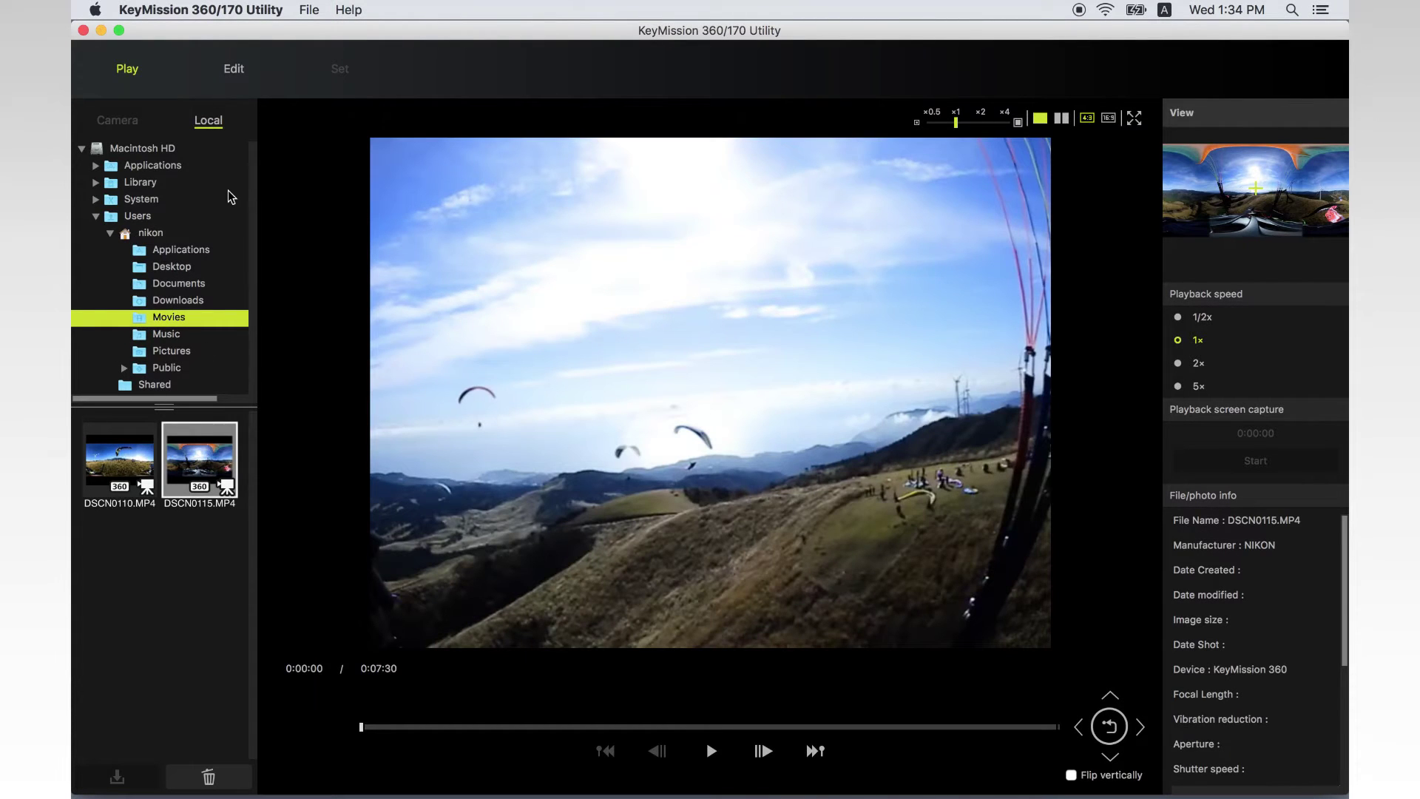
left_click(233, 84)
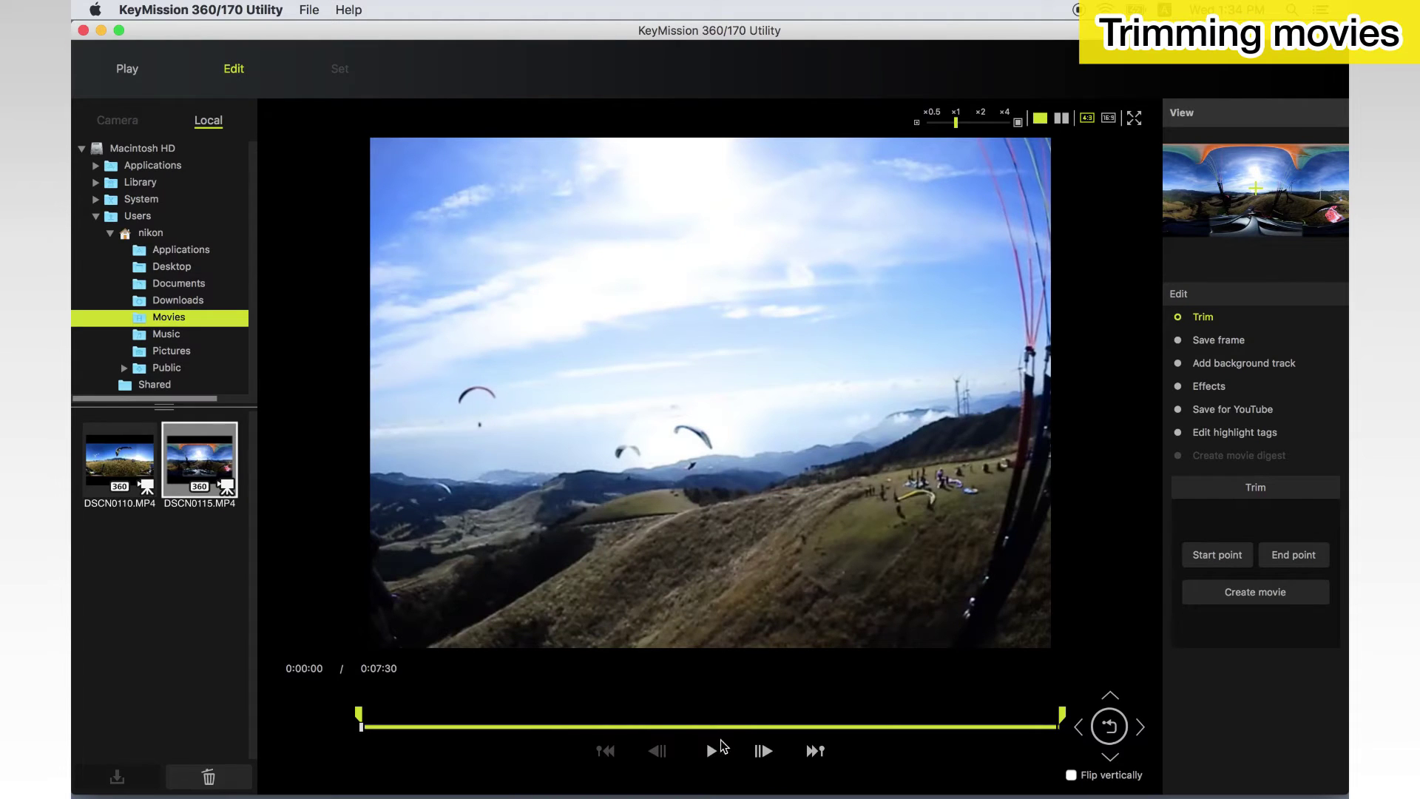
Trim DSCN0115.MP4 from 0:00:04 to 0:05:31 and create the trimmed movie
left_click(713, 750)
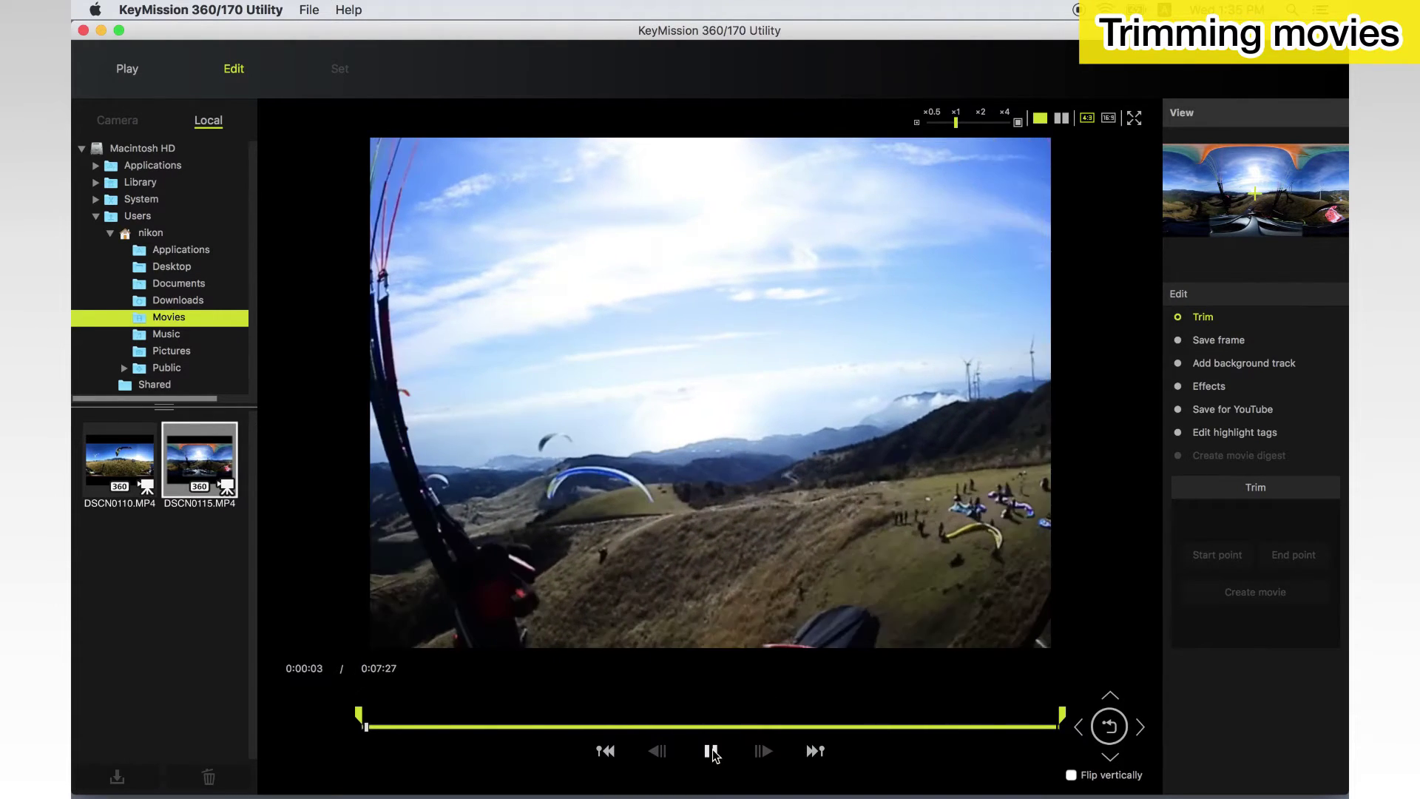
left_click(712, 751)
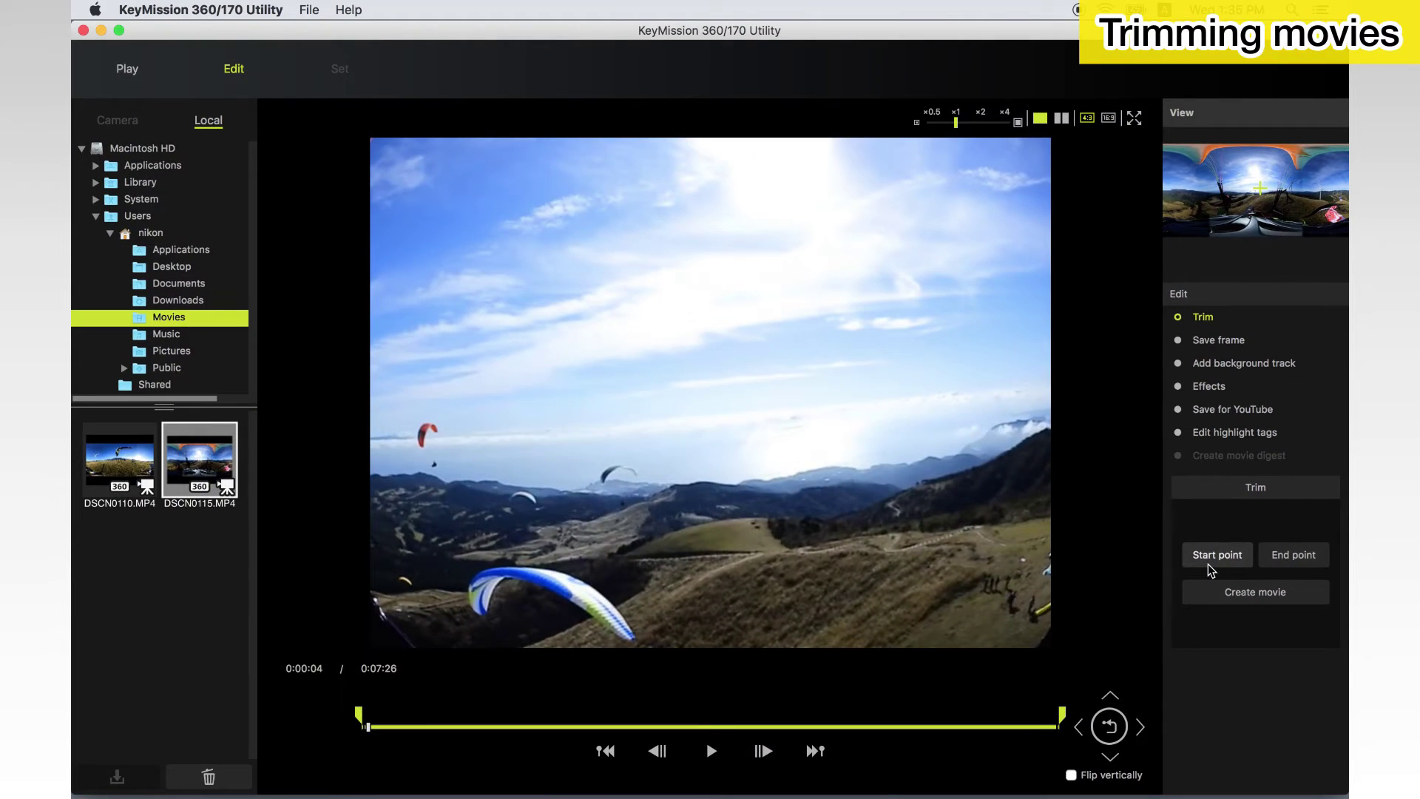
left_click(1210, 569)
left_click(711, 752)
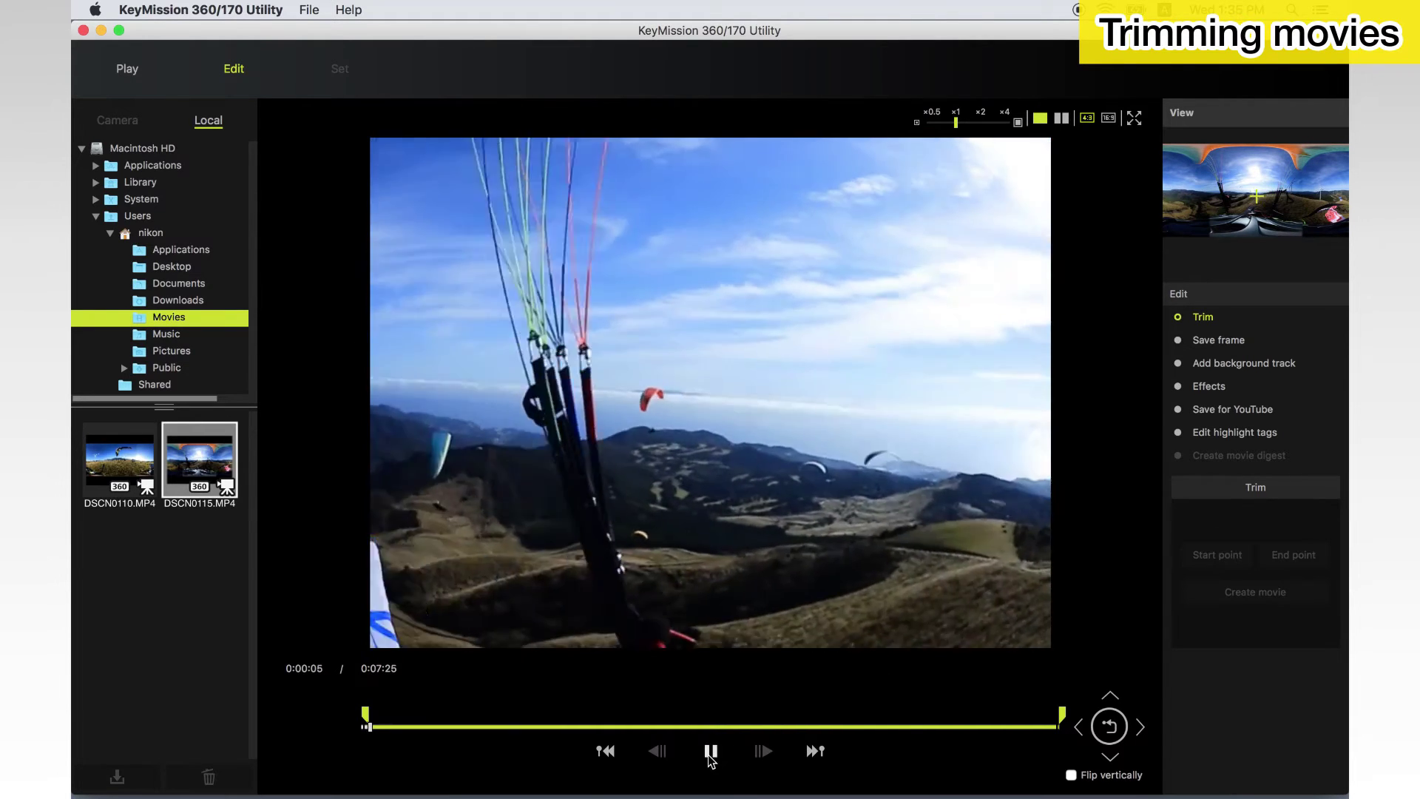
left_click_drag(503, 726, 644, 727)
left_click(872, 728)
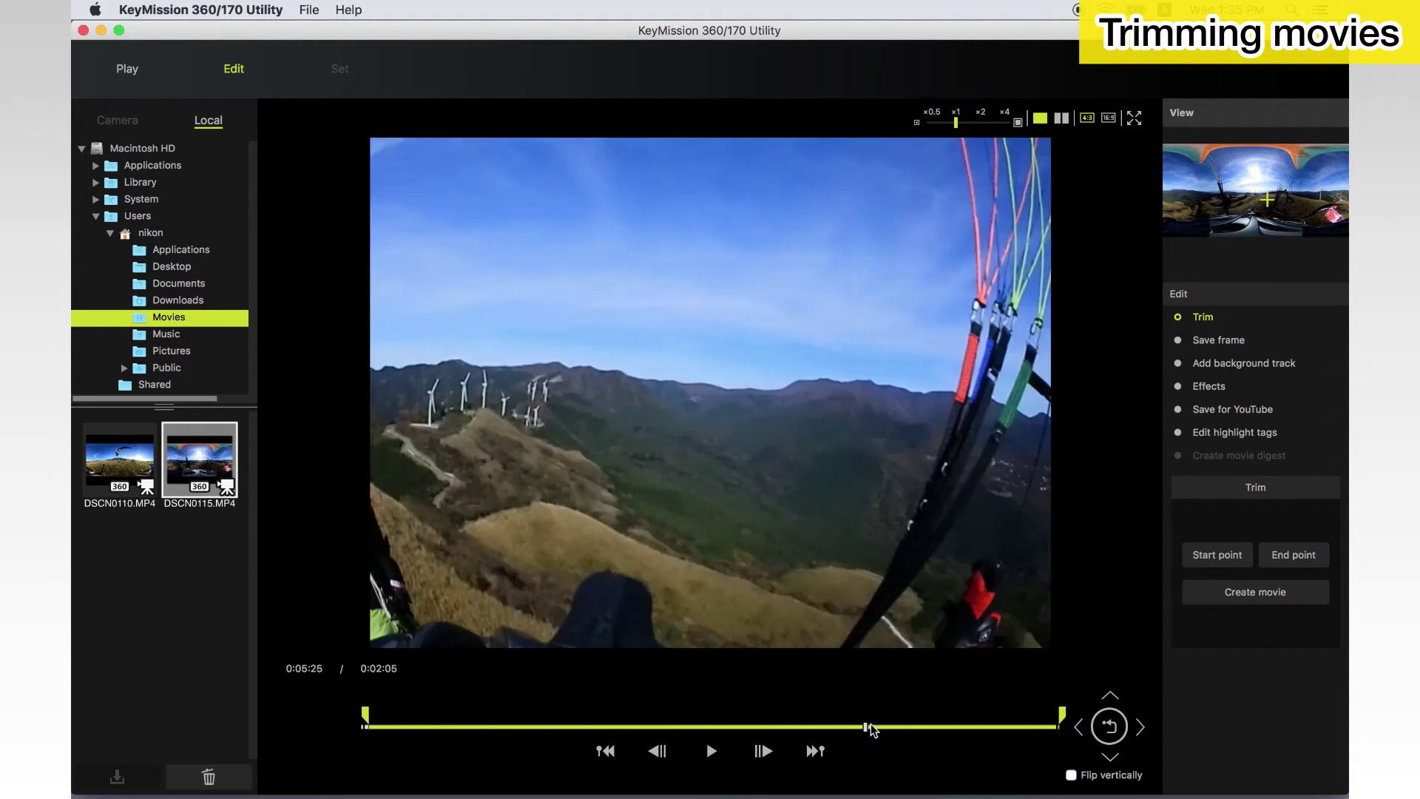
left_click(711, 752)
left_click(713, 753)
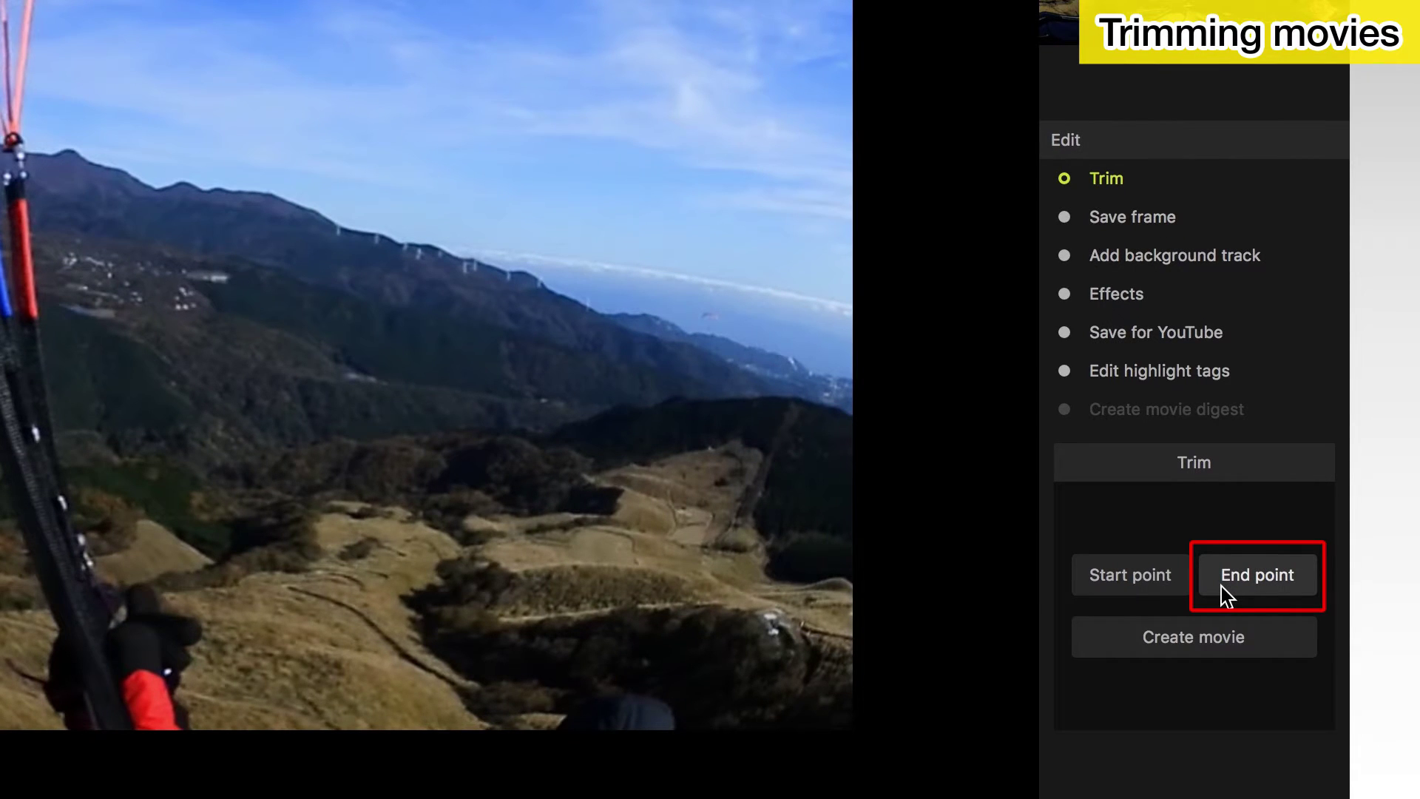
left_click(1222, 587)
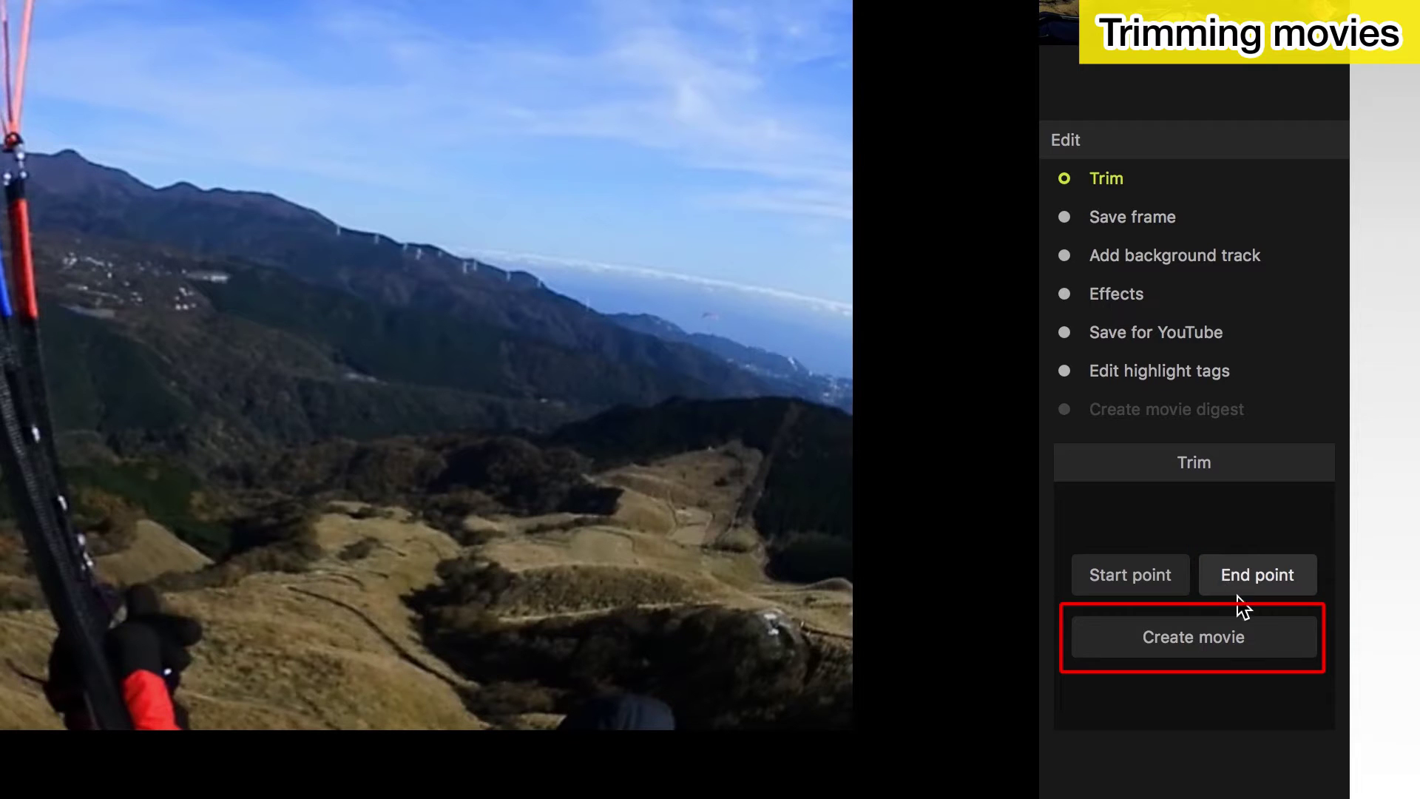
left_click(1282, 638)
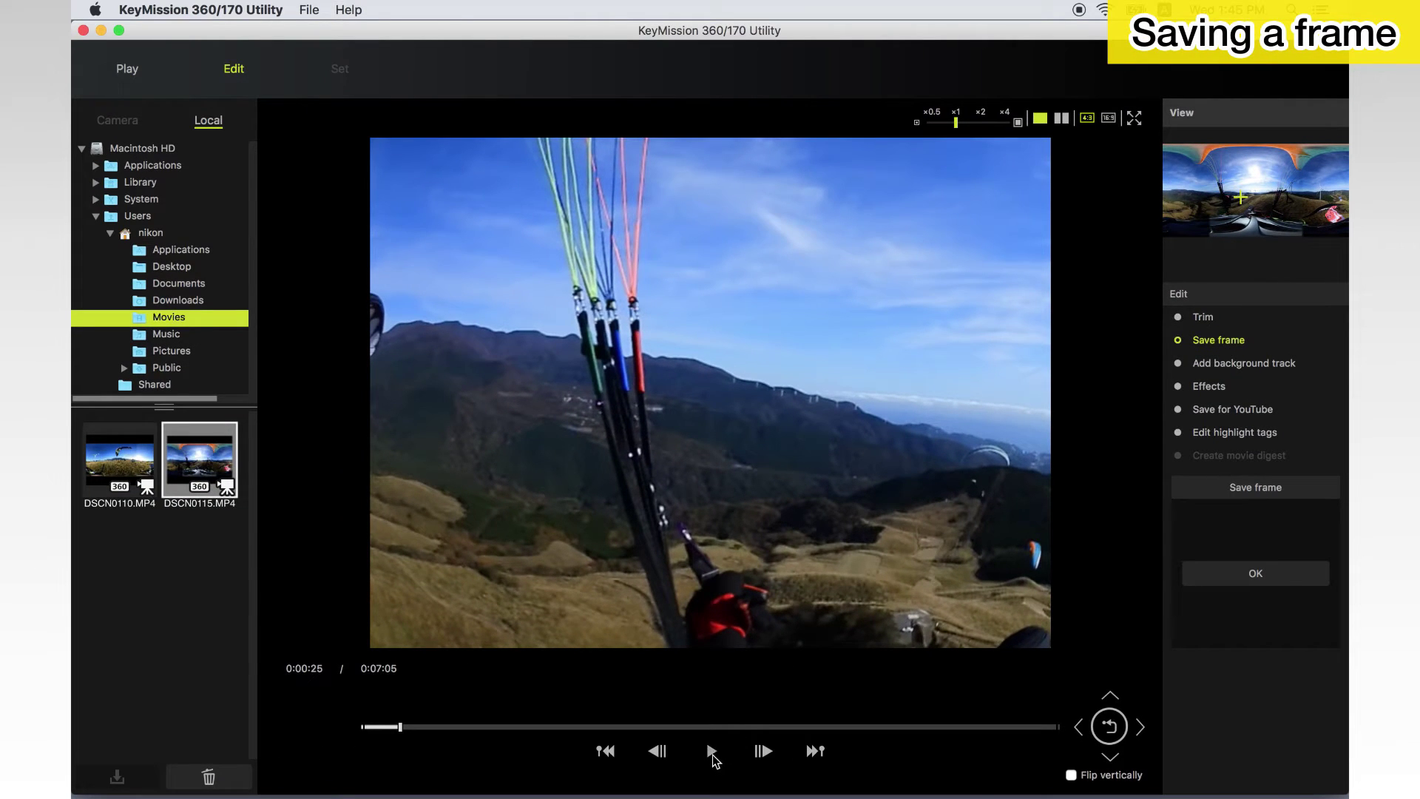
Pause at 0:00:28, rotate the 360° view, and save that frame as DSCN0115.jpg
left_click(712, 754)
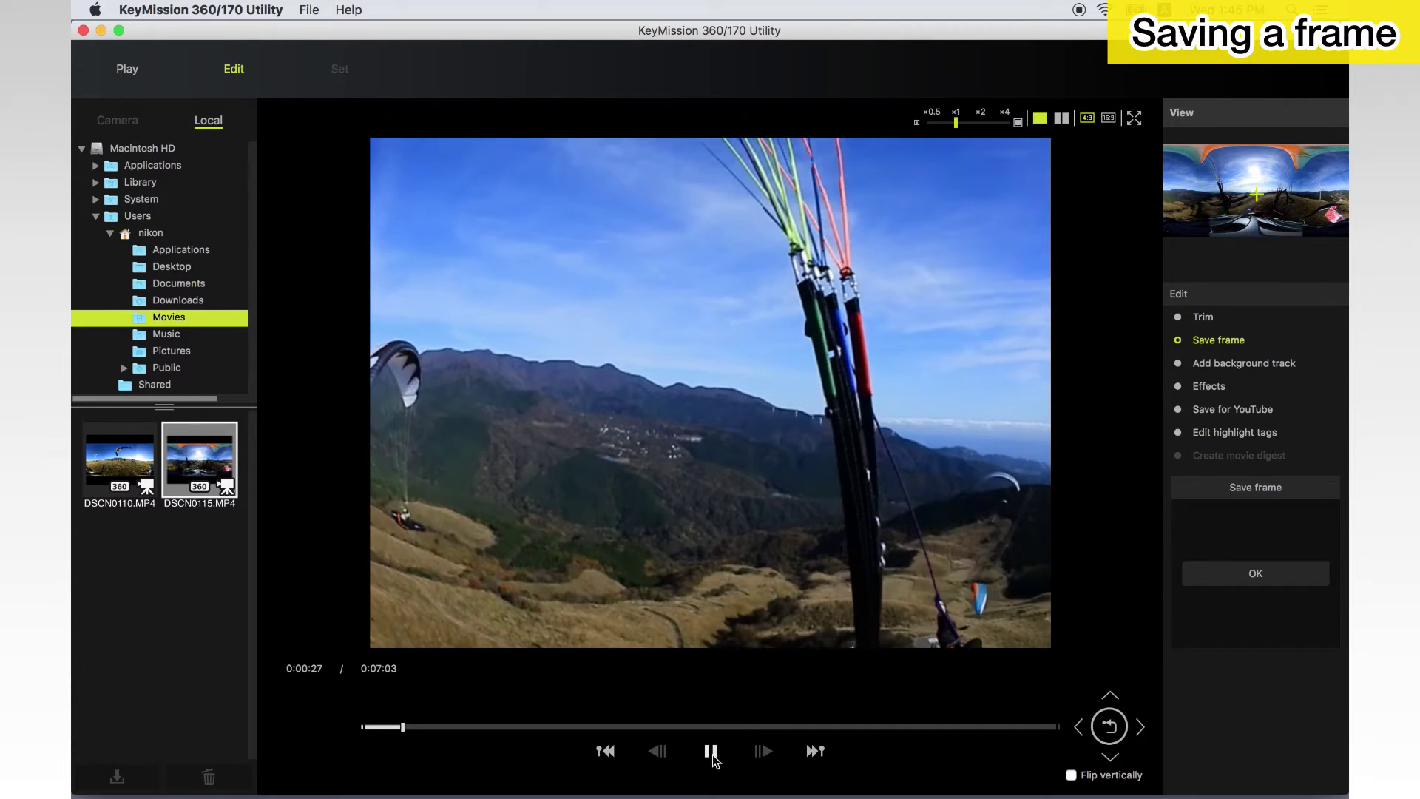
left_click(712, 753)
left_click_drag(859, 517, 551, 524)
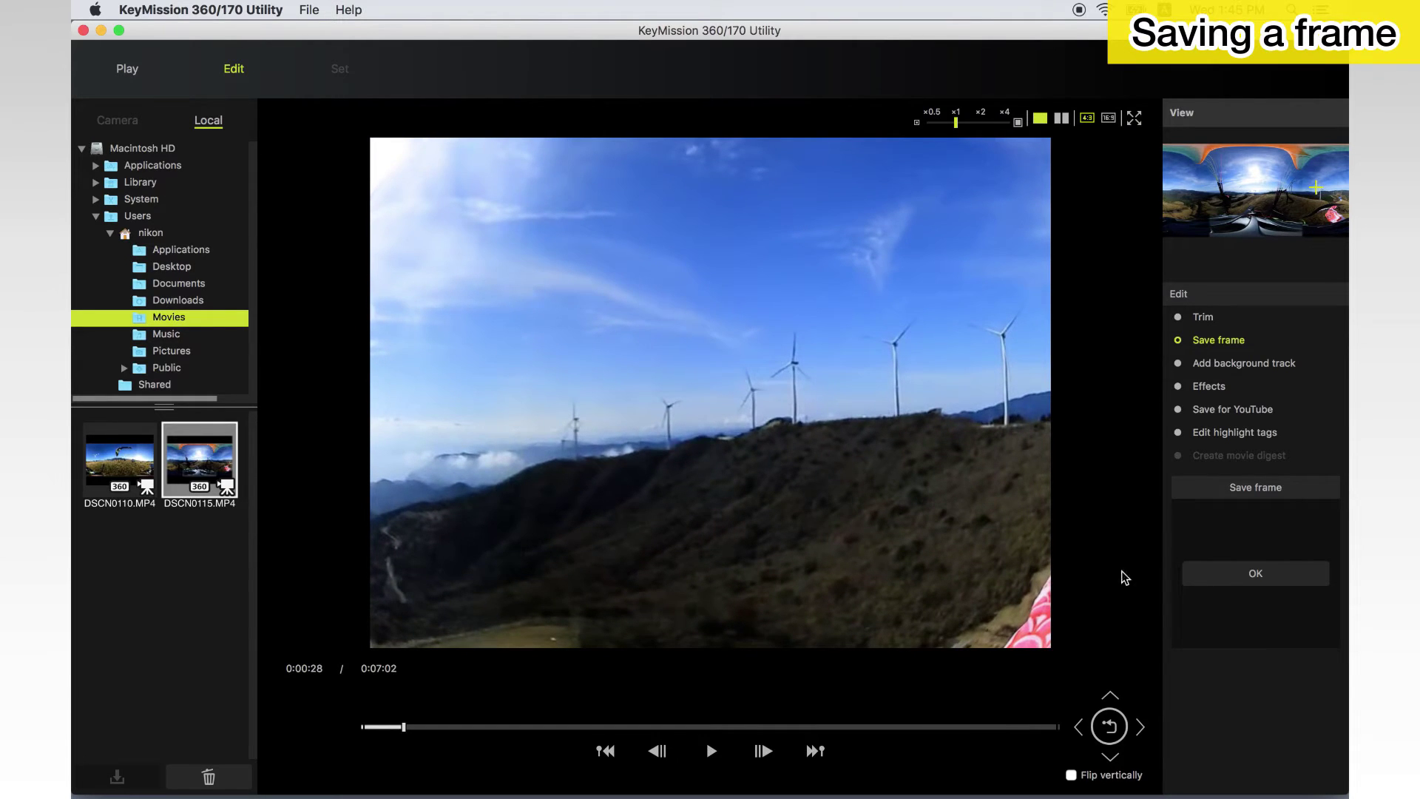
left_click(1201, 584)
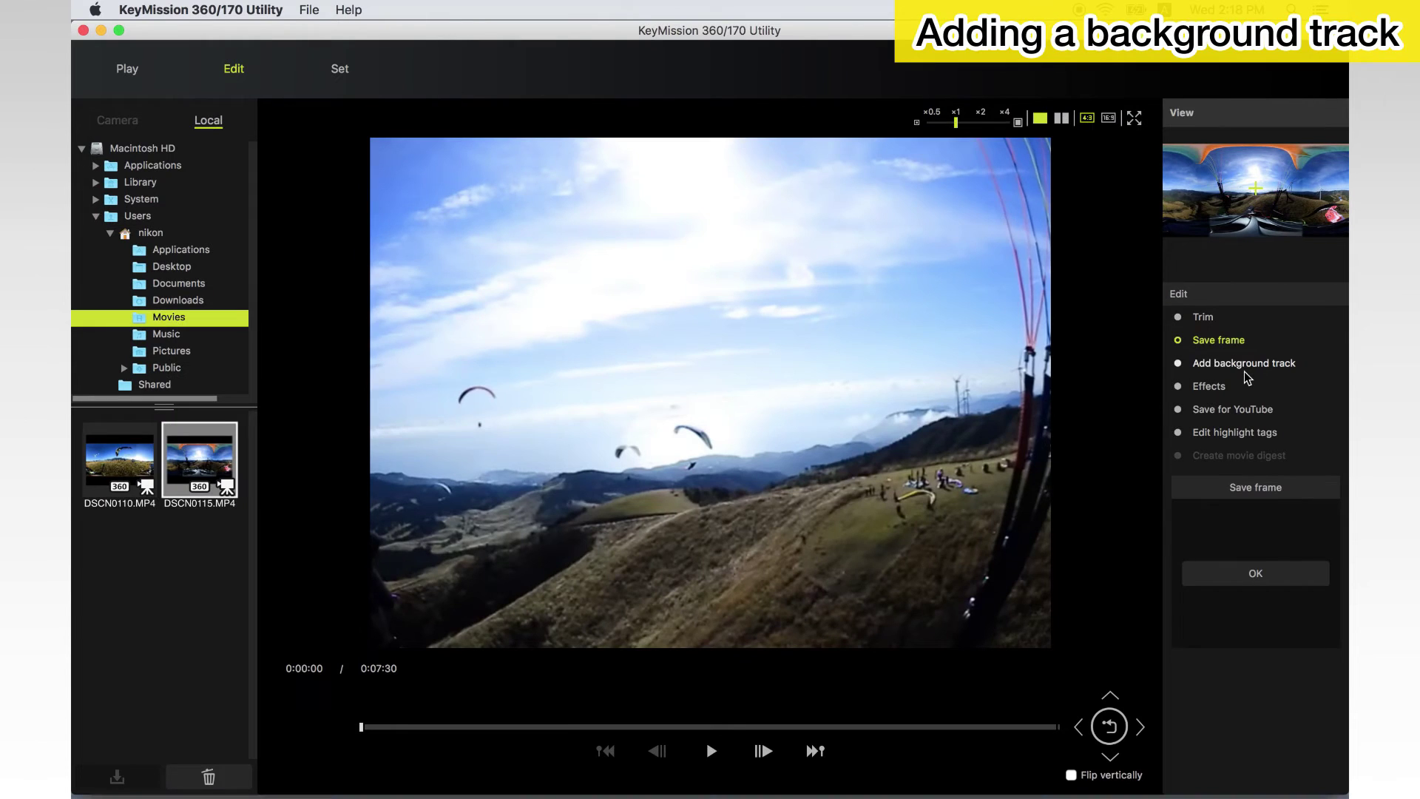
Preview Sample Music 01, 05 and 03, then choose Sample Music 03 as the background track
left_click(1246, 369)
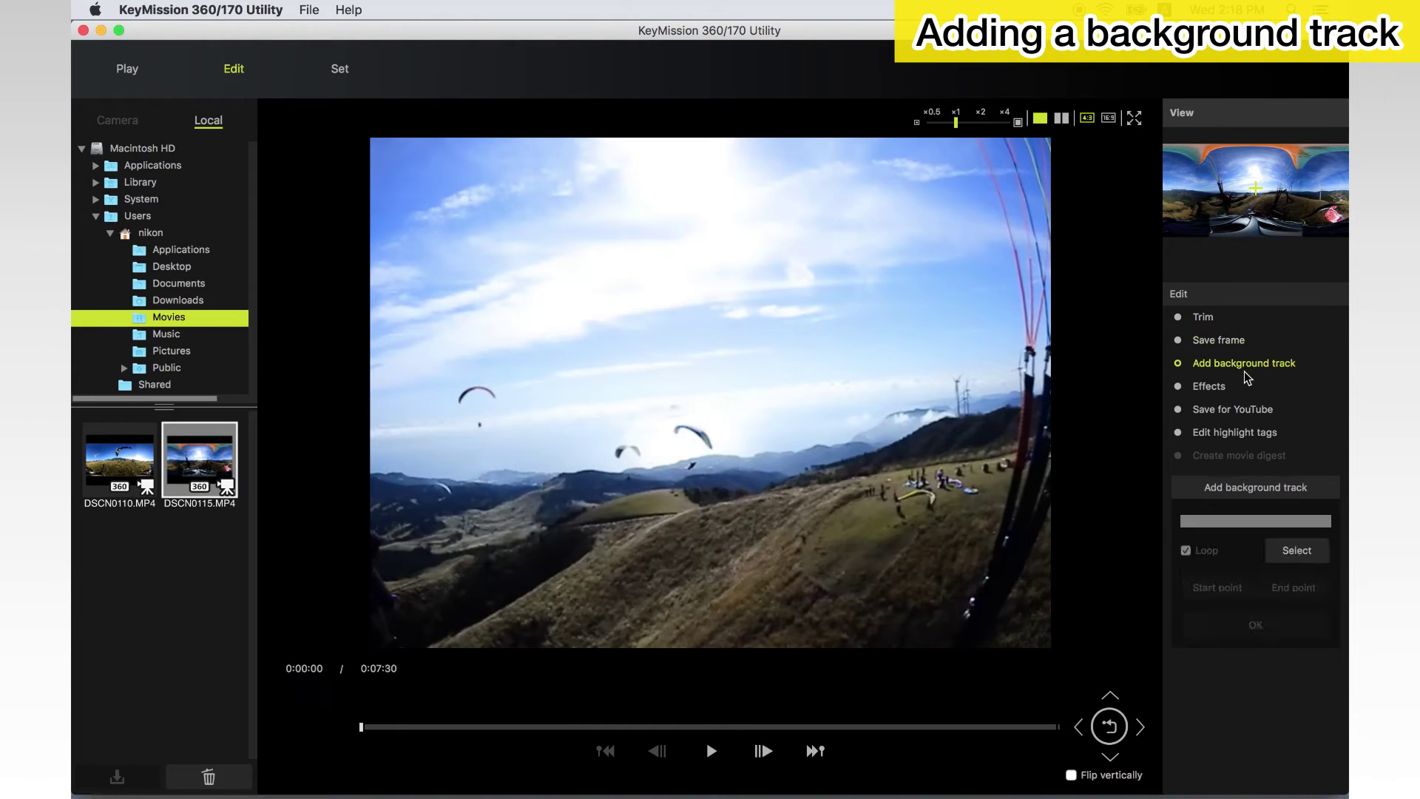
left_click(1320, 547)
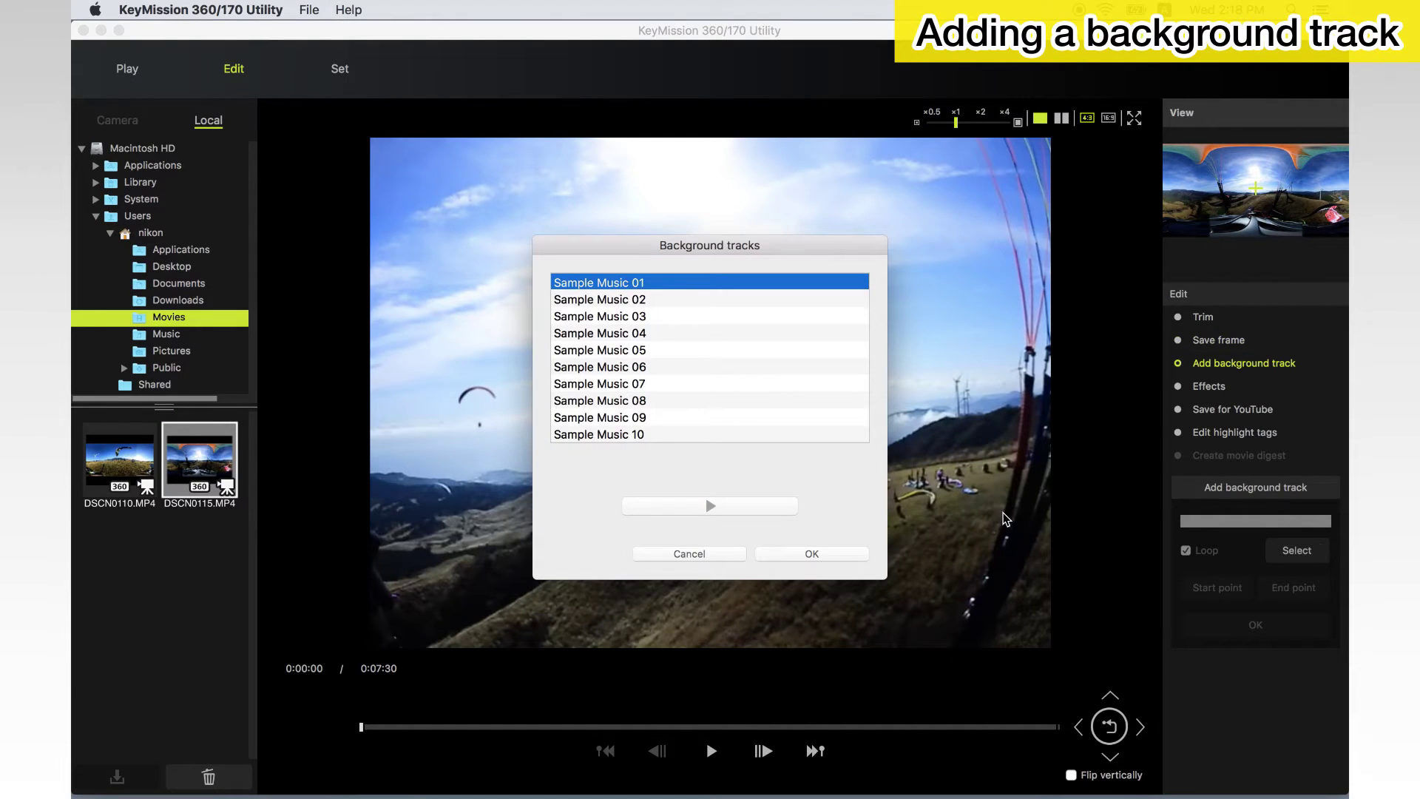
left_click(762, 510)
left_click(759, 509)
left_click(733, 355)
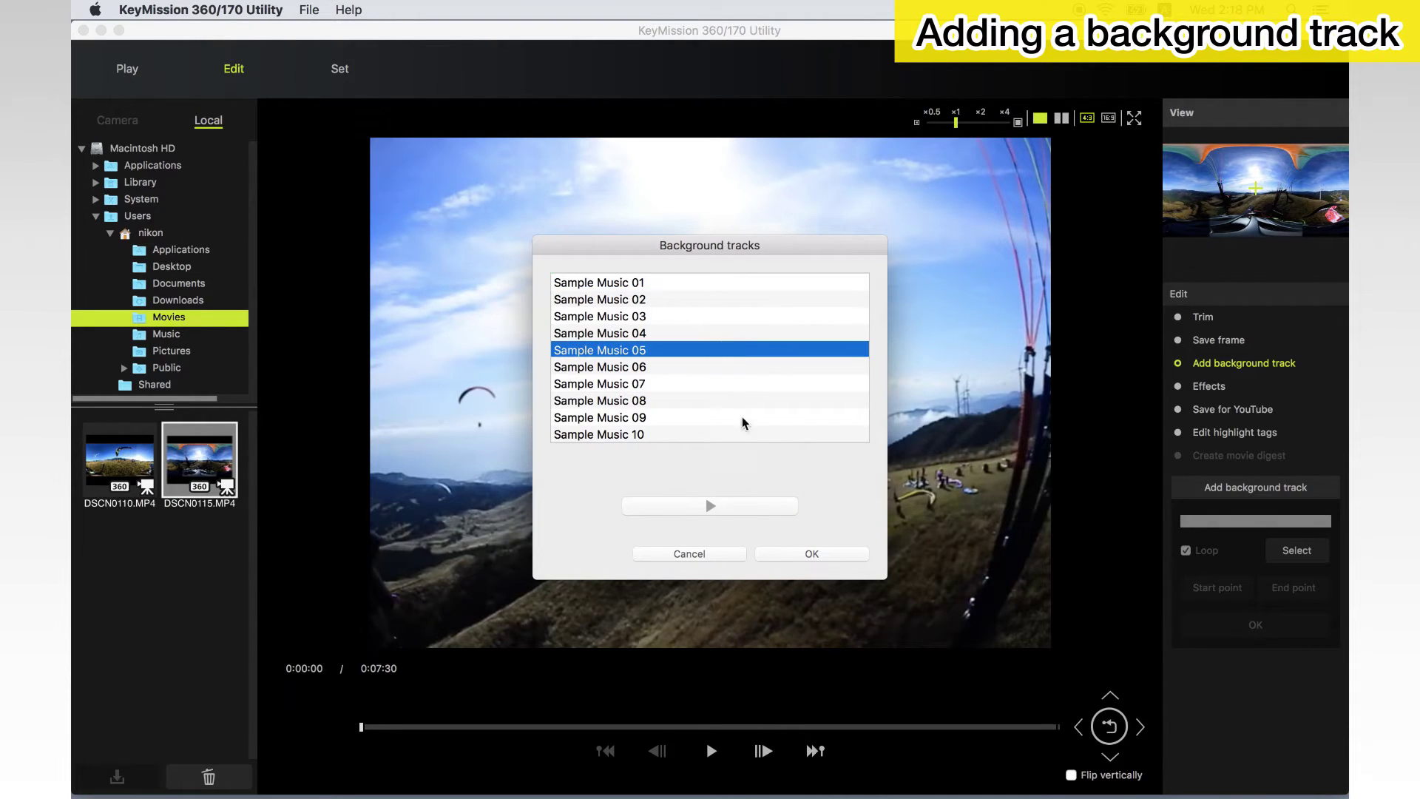
left_click(756, 511)
left_click(756, 510)
left_click(733, 318)
left_click(748, 506)
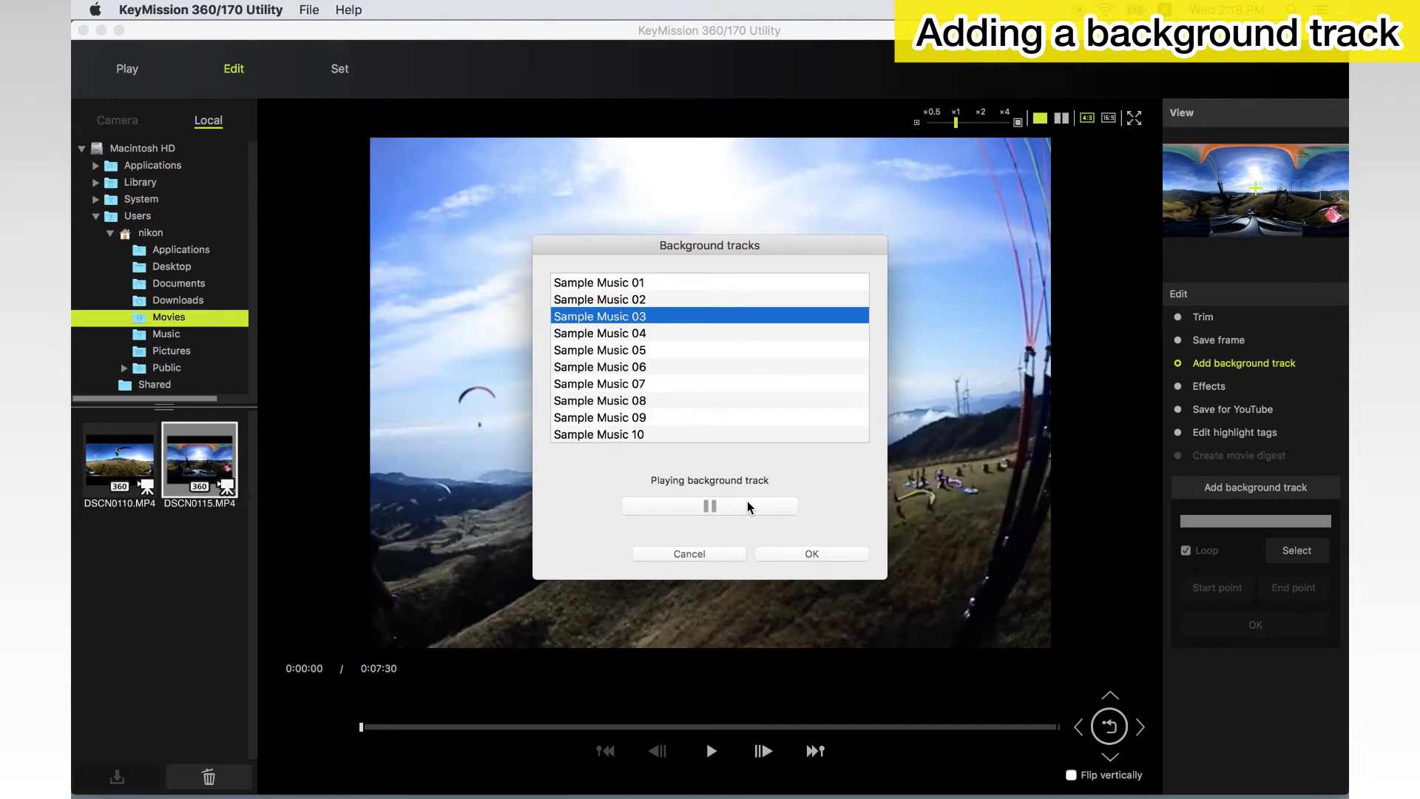
left_click(748, 503)
left_click(833, 551)
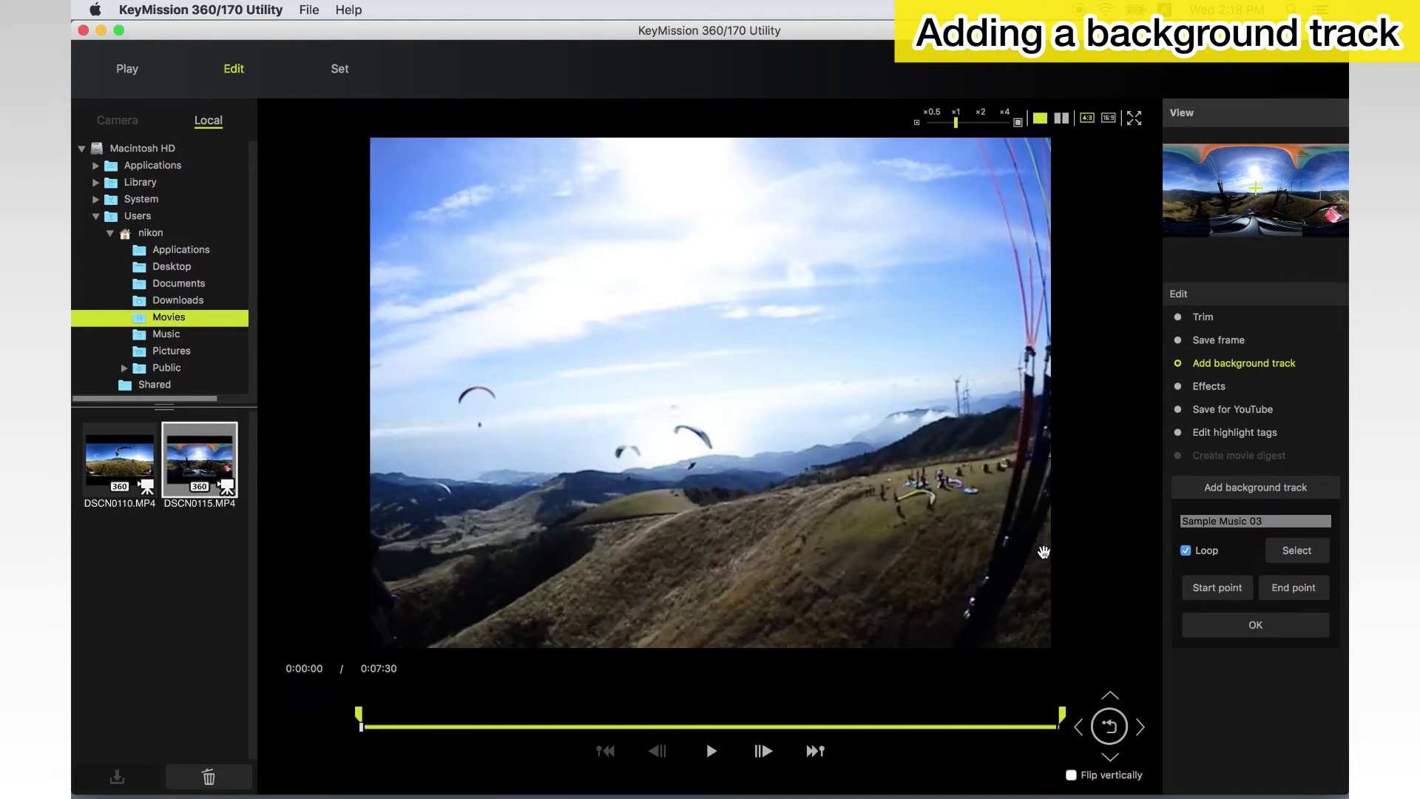
Keep looping on, end the background music at about 0:06:33, and confirm to save
left_click(1186, 552)
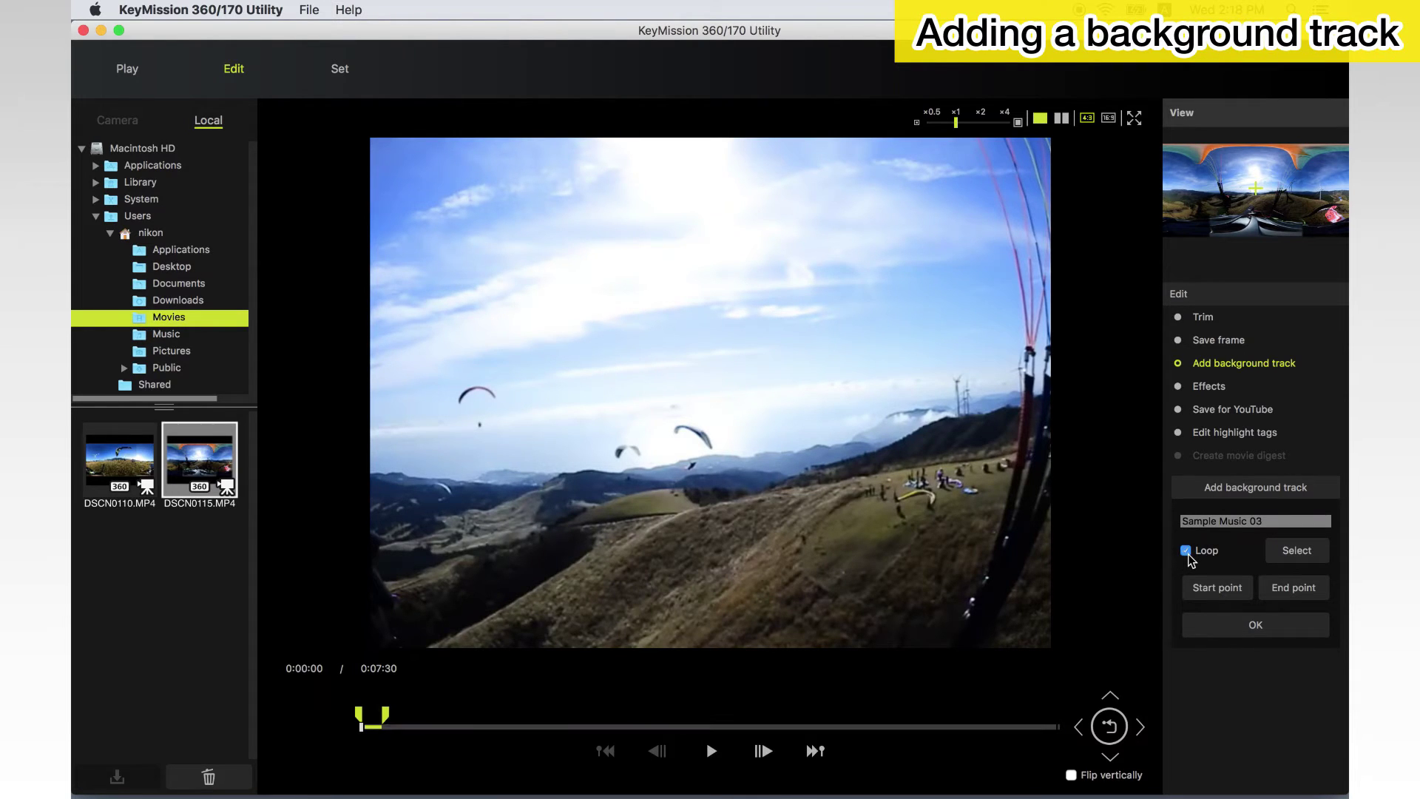
left_click(1186, 552)
left_click(366, 726)
left_click_drag(394, 725, 973, 721)
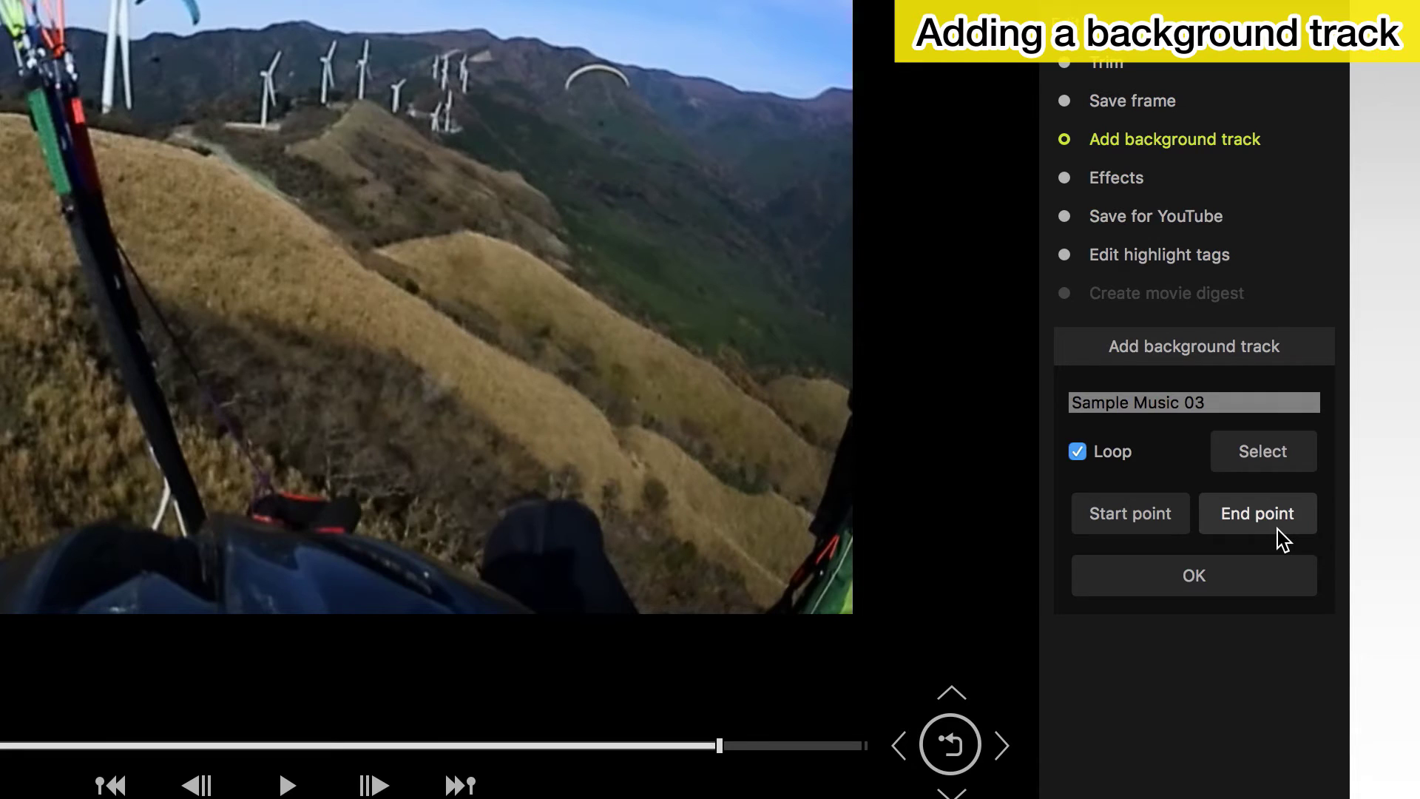
left_click(1276, 530)
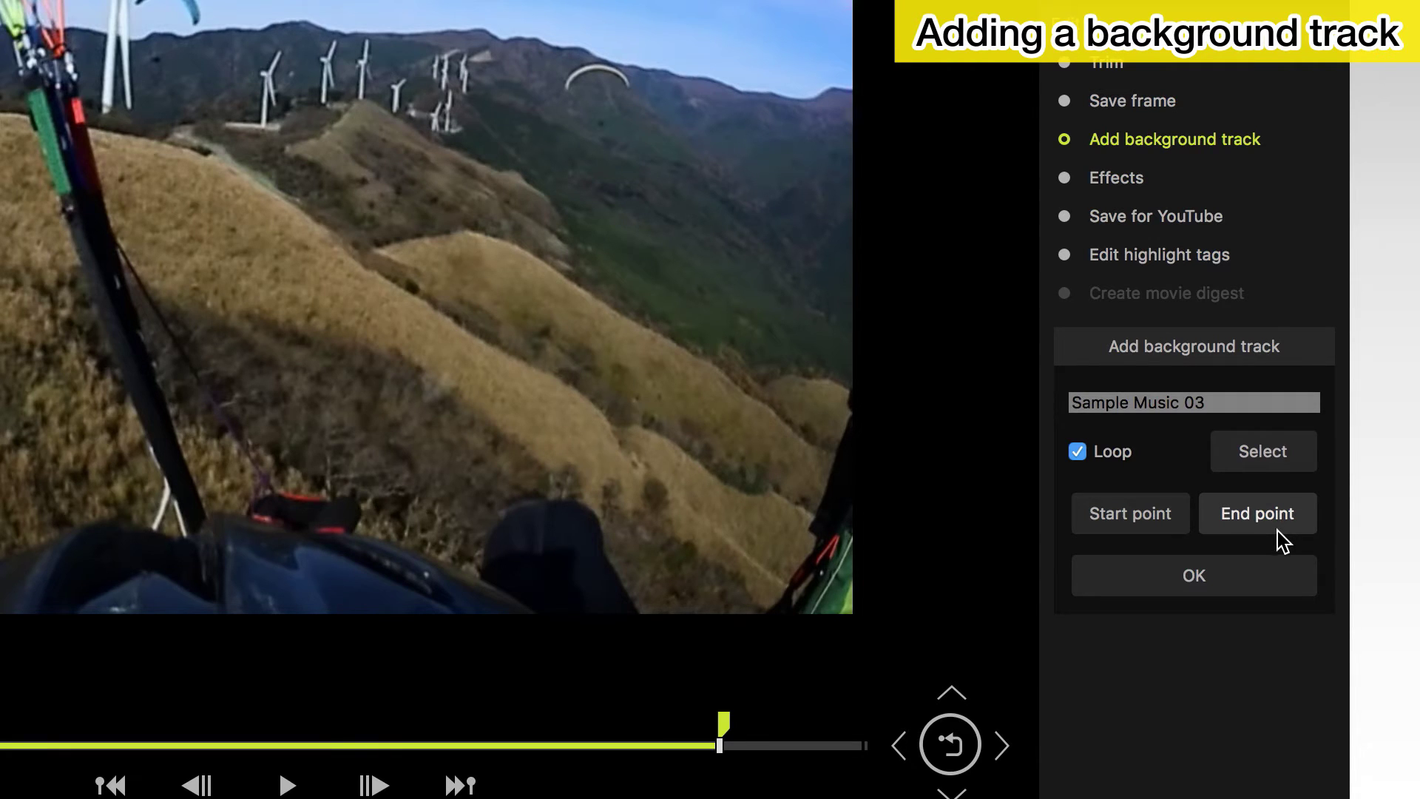
left_click(1263, 579)
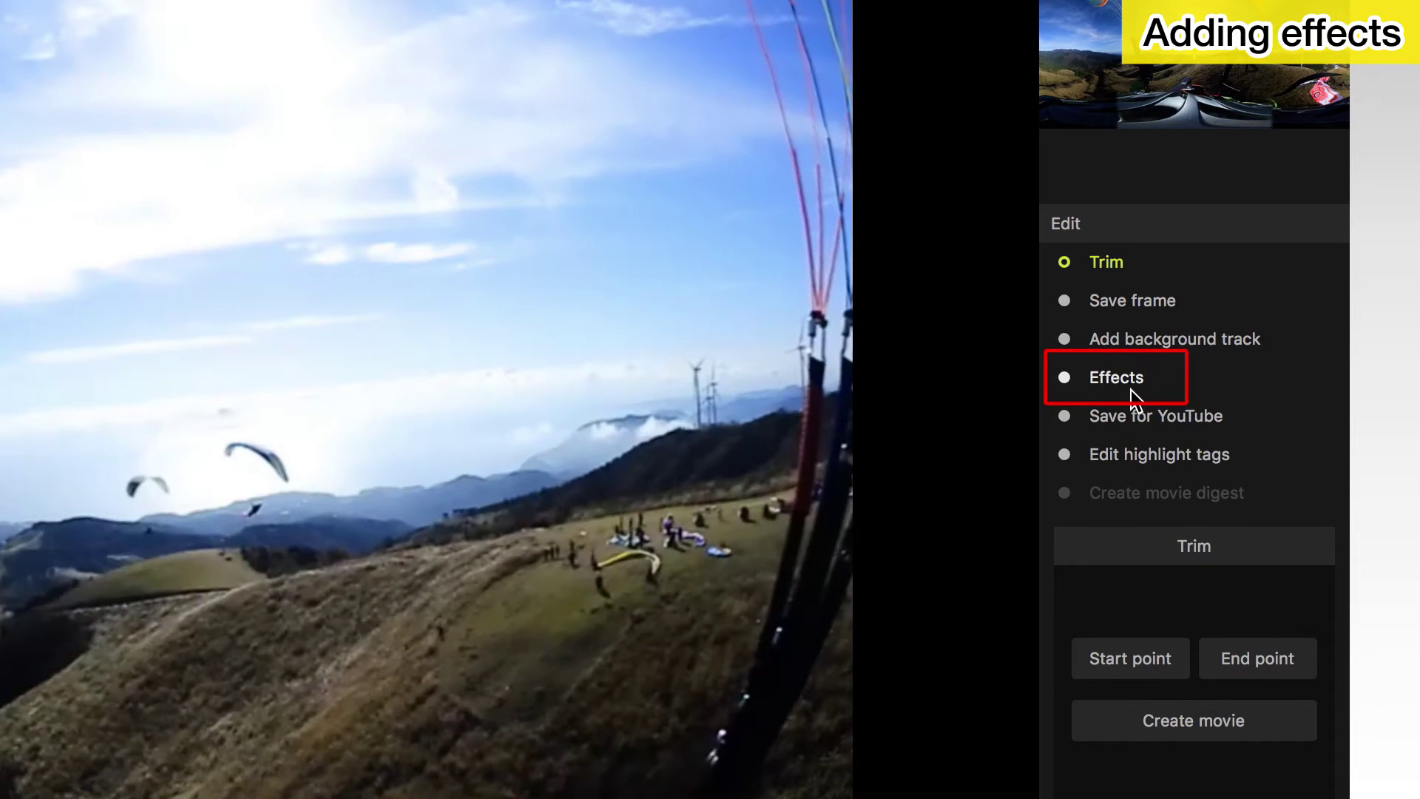
Preview Sepia and Fade in/fade out effects, then apply Sepia
left_click(1117, 377)
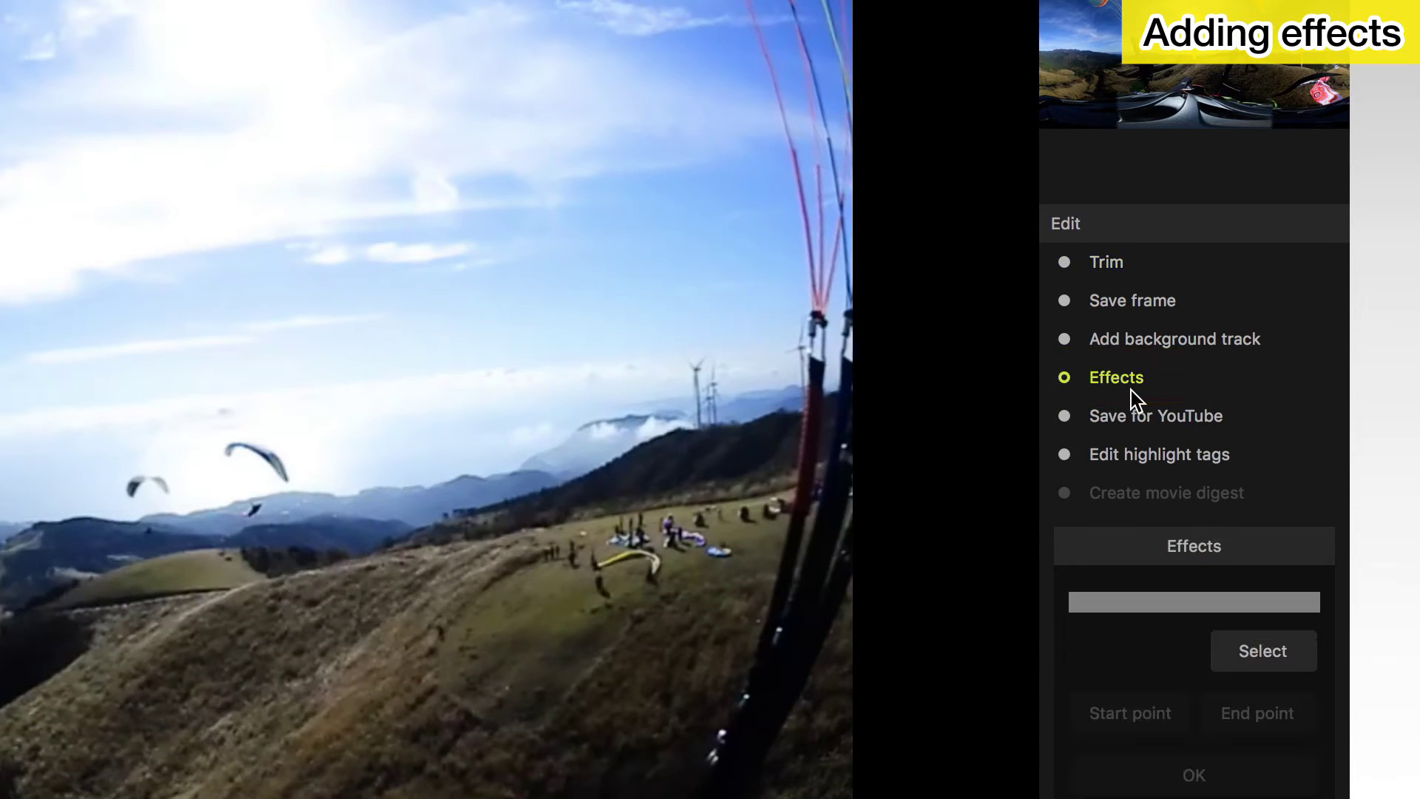
left_click(1263, 651)
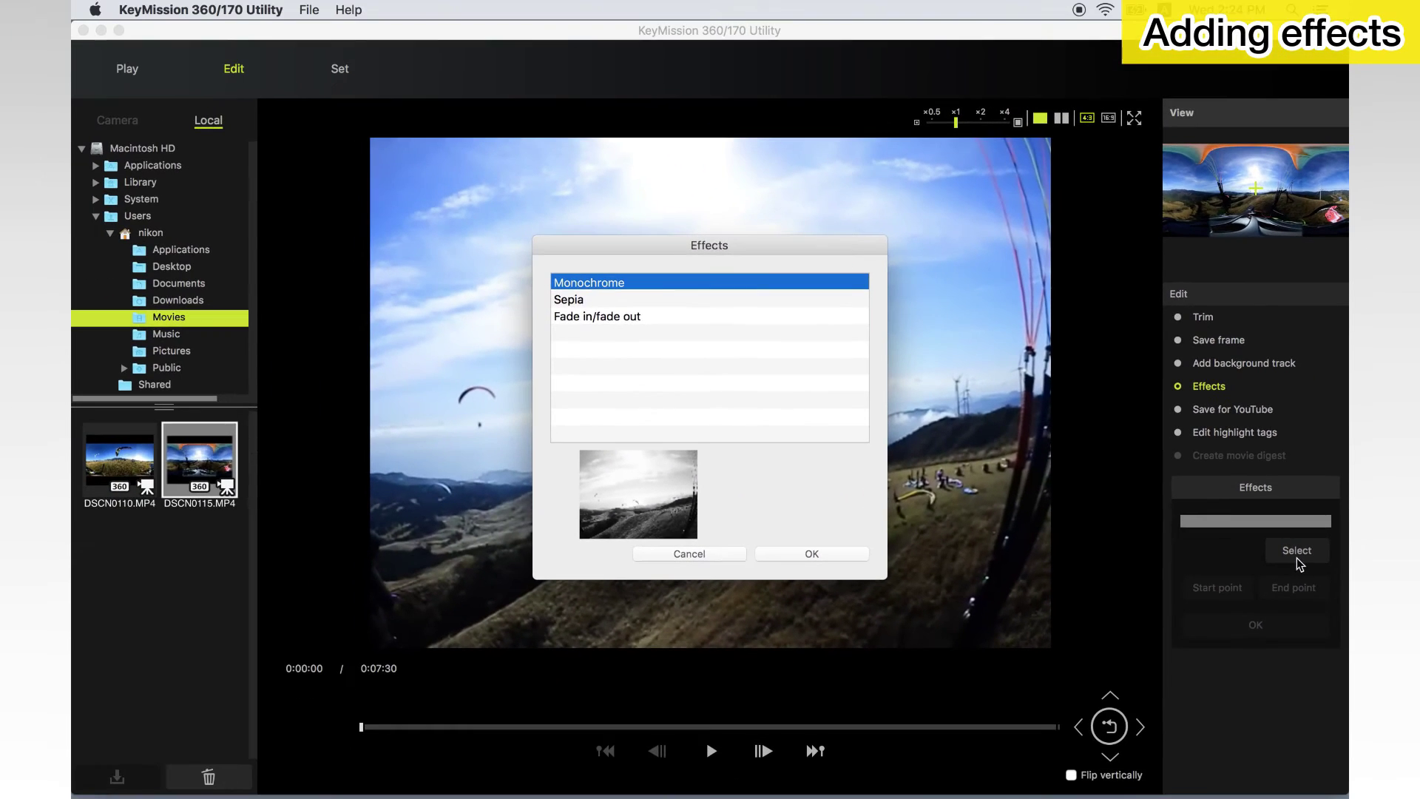
left_click(727, 299)
left_click(713, 316)
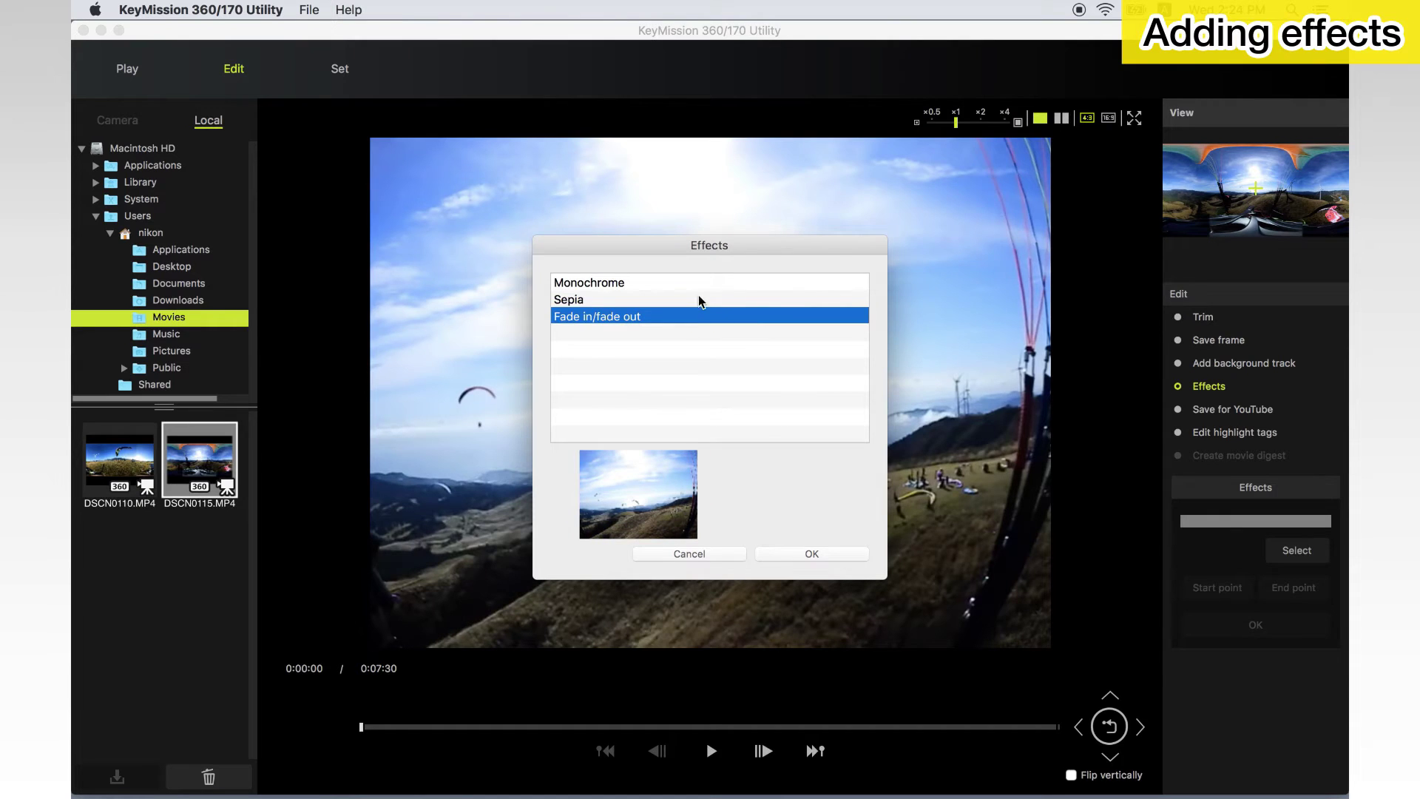
left_click(699, 300)
left_click(836, 554)
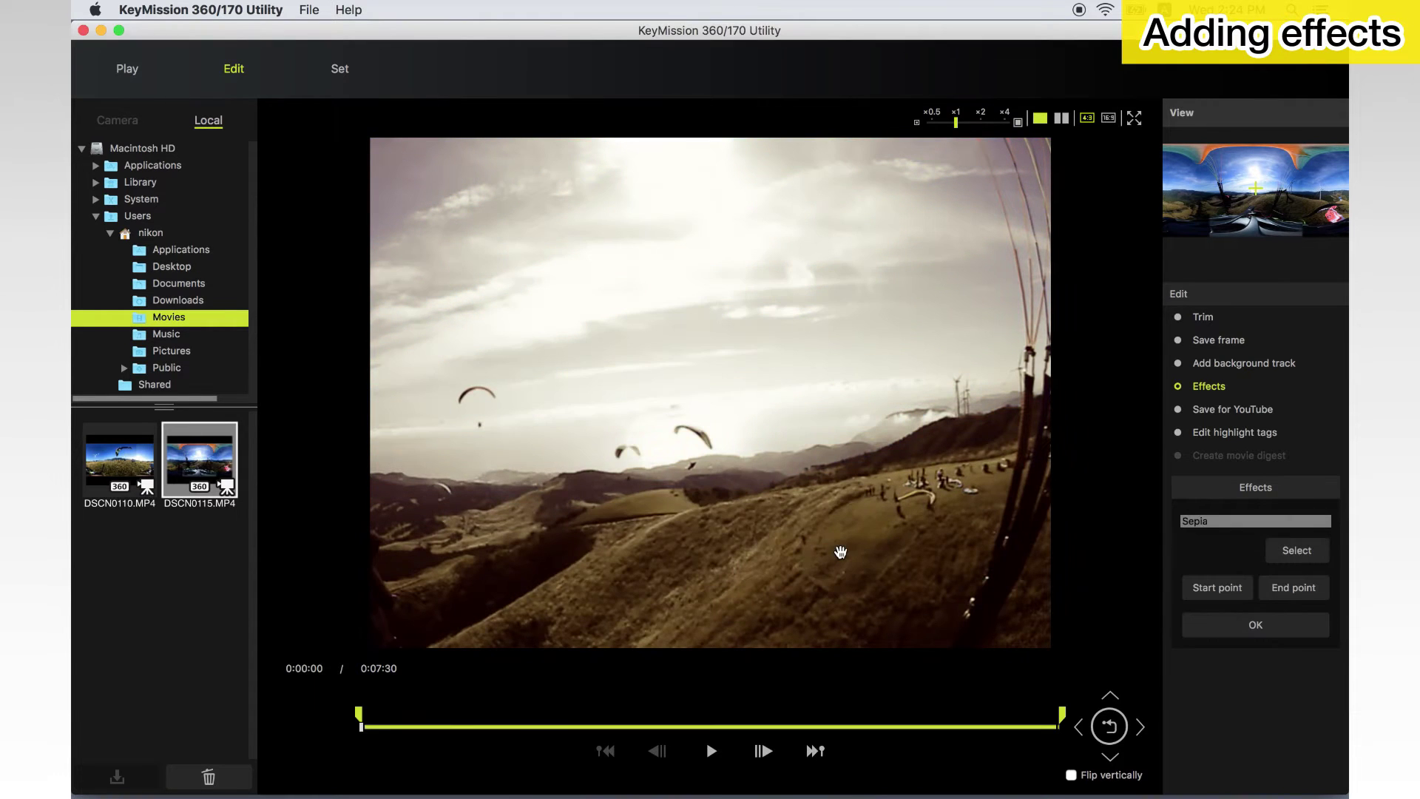
Limit the Sepia effect to about 0:00:29 through 0:05:28 and save the movie
left_click(711, 751)
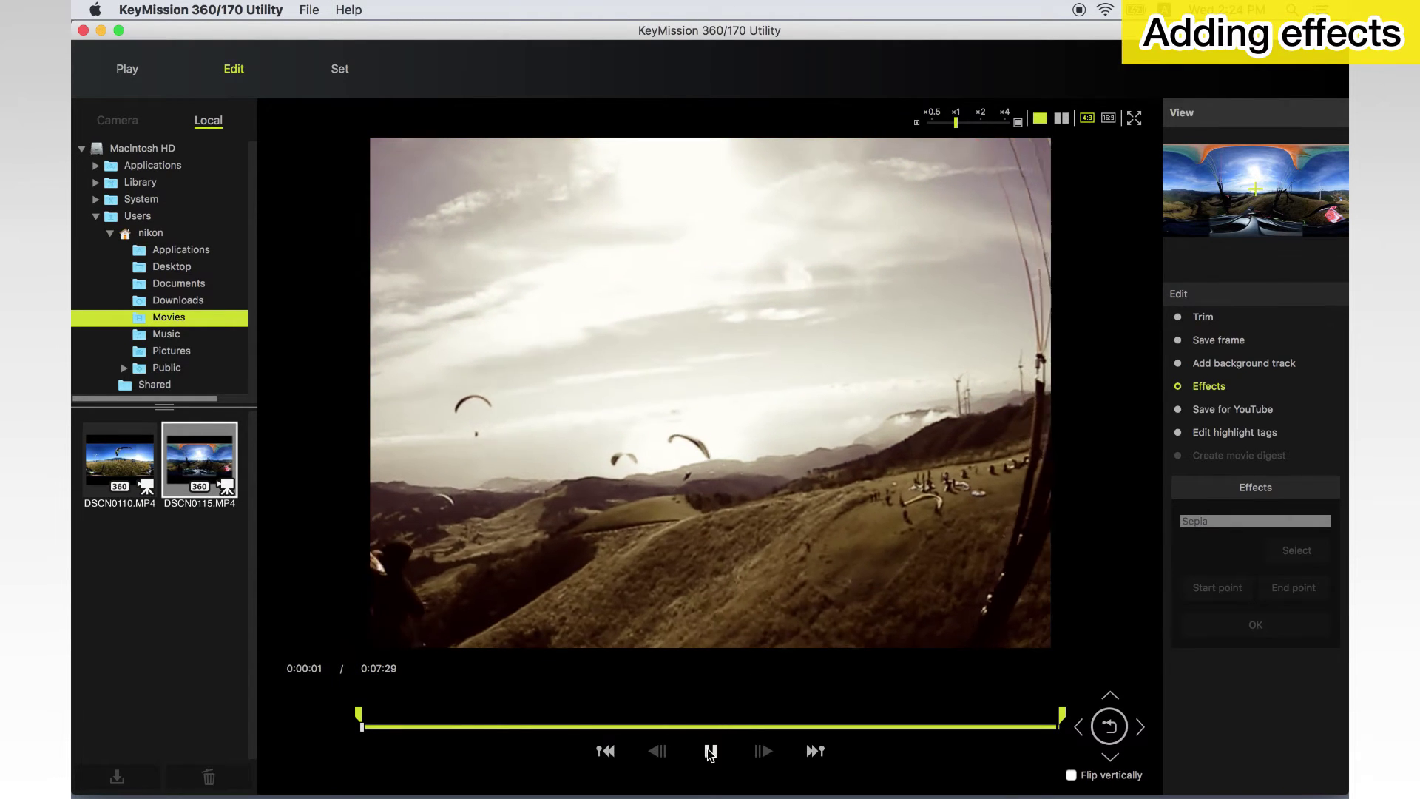
left_click(711, 751)
left_click_drag(365, 726, 409, 728)
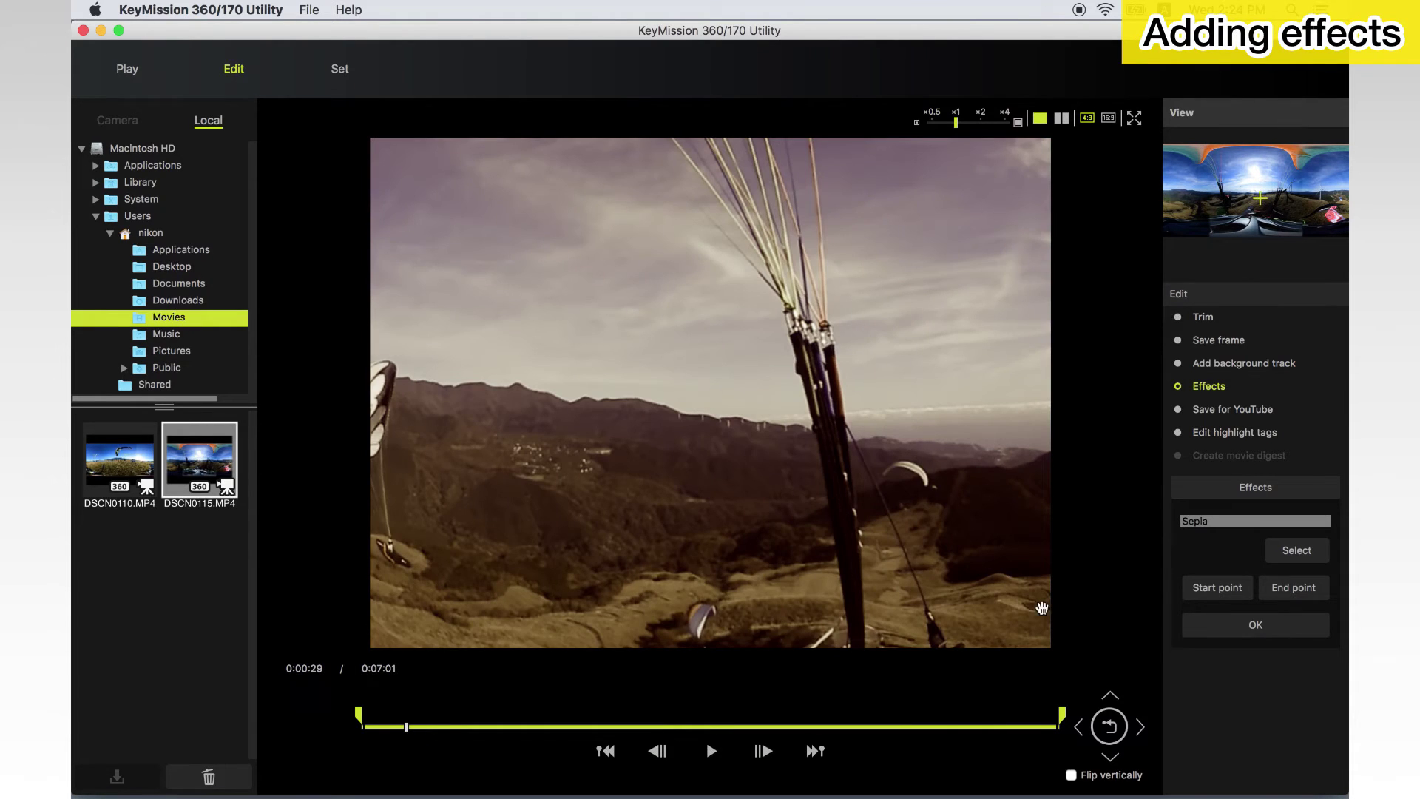
left_click(1194, 598)
left_click(712, 751)
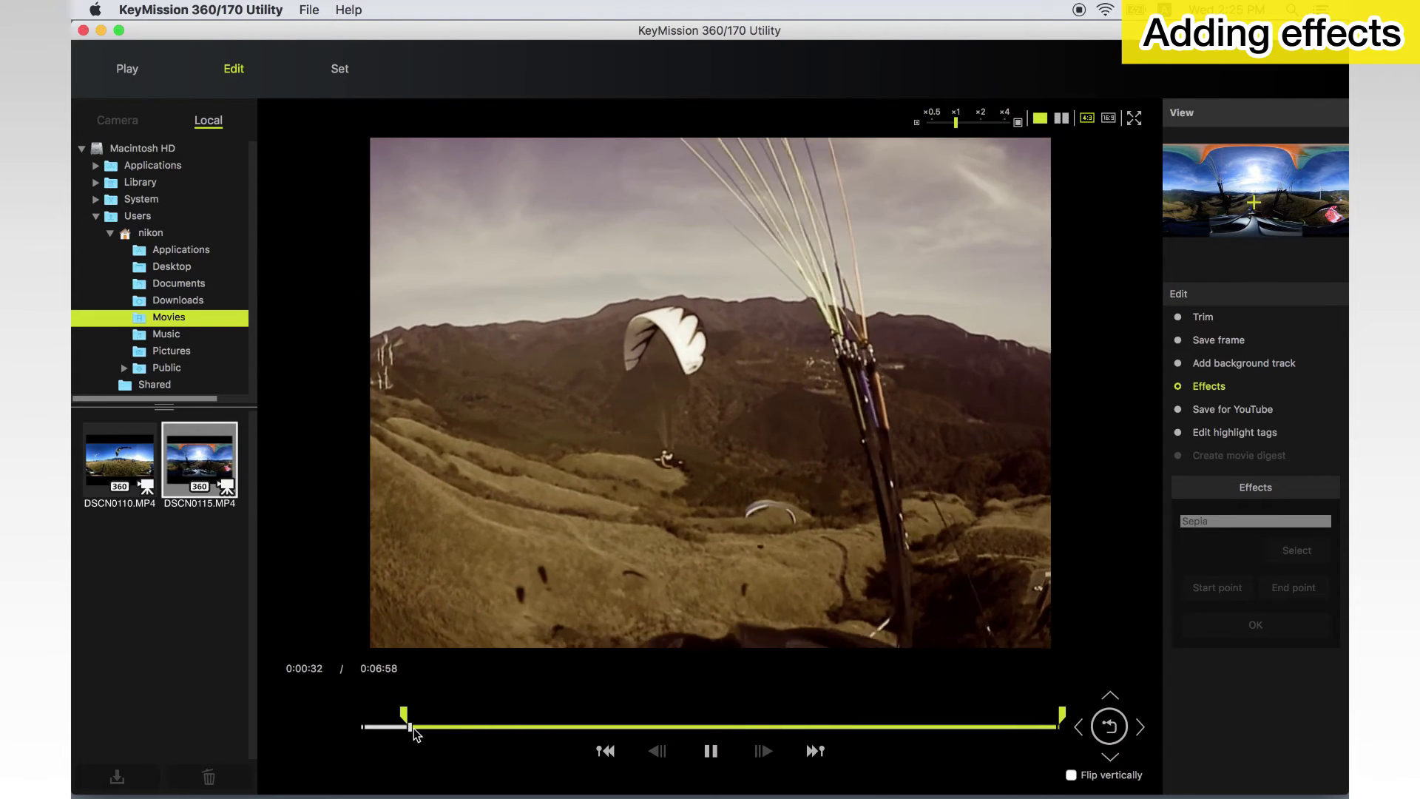
left_click_drag(415, 728, 867, 724)
key("space")
left_click(712, 752)
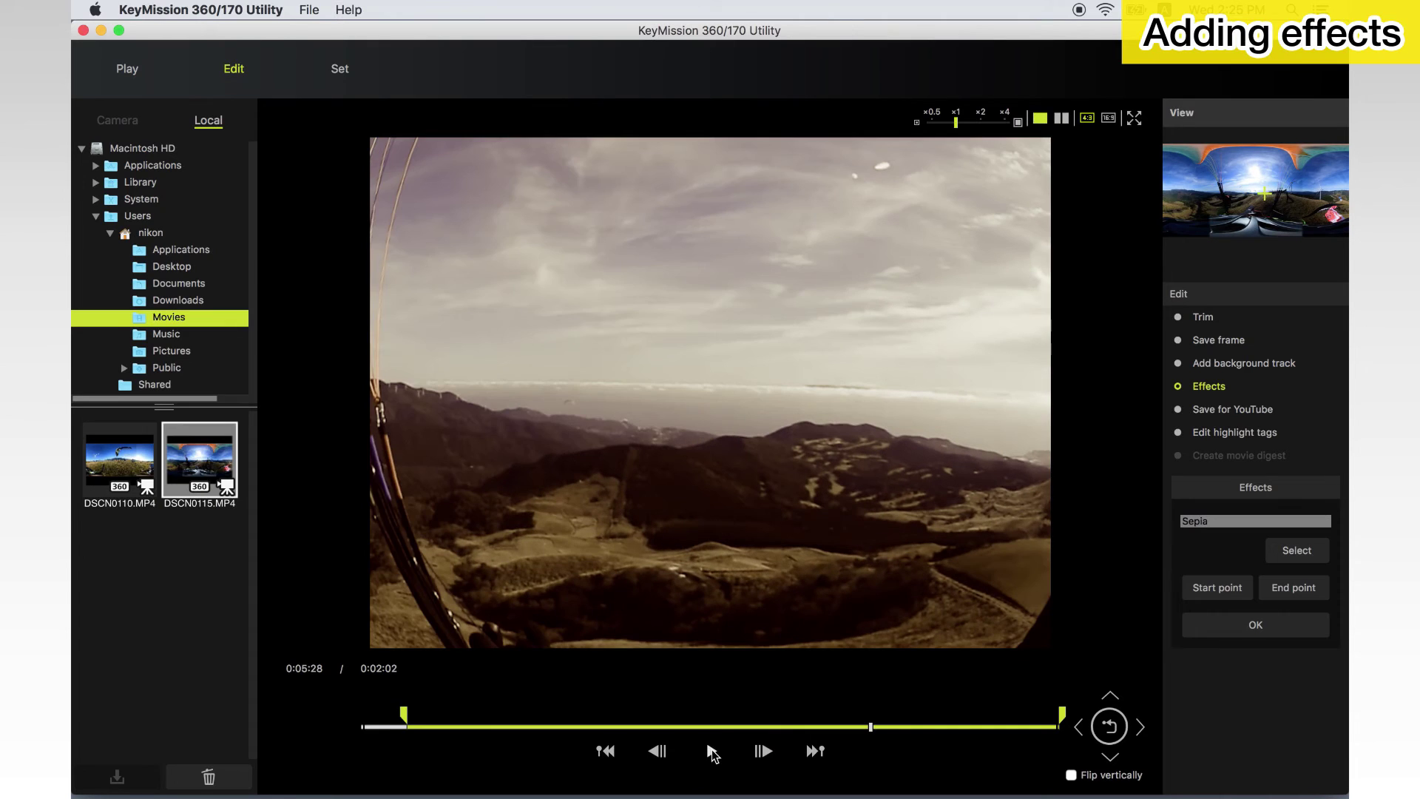
left_click(1318, 596)
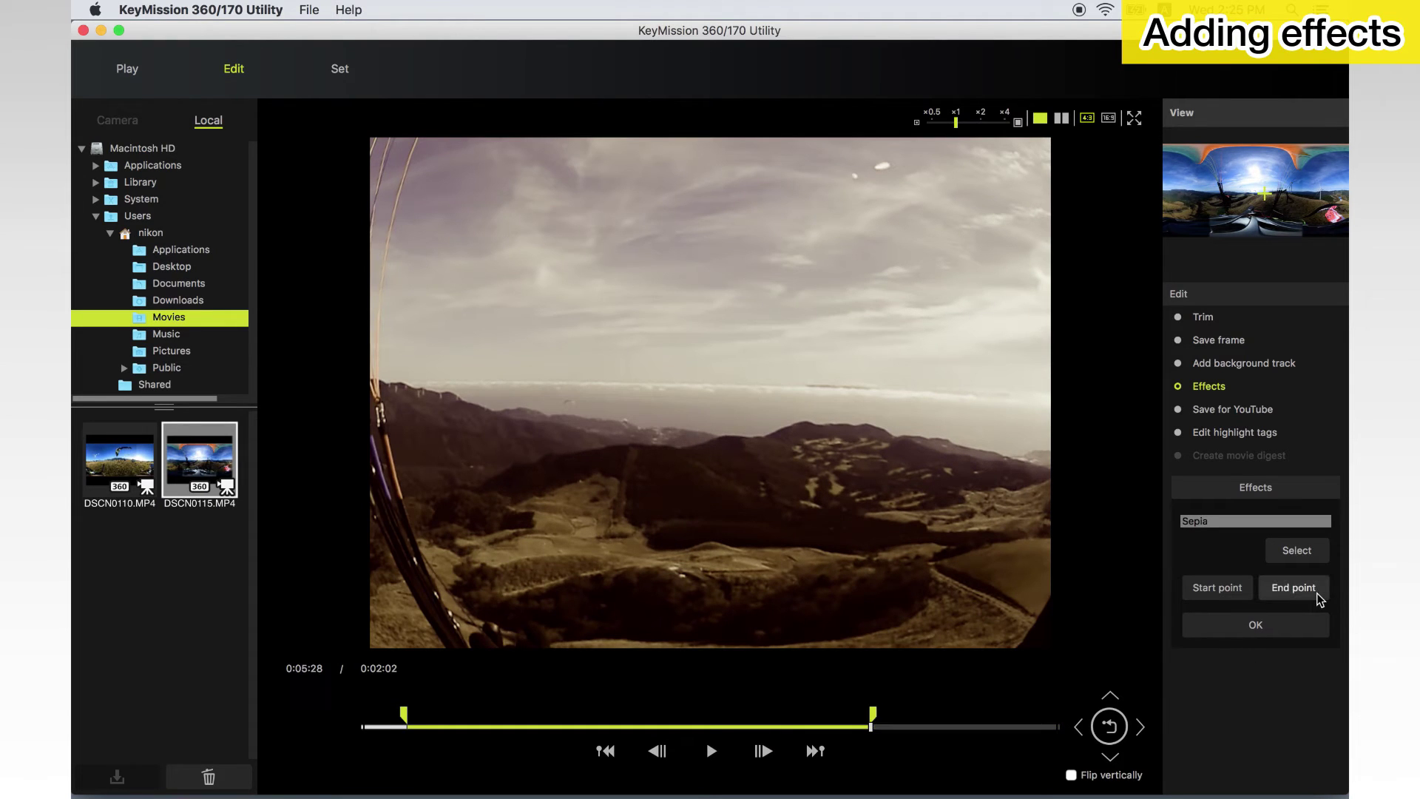
left_click(1304, 627)
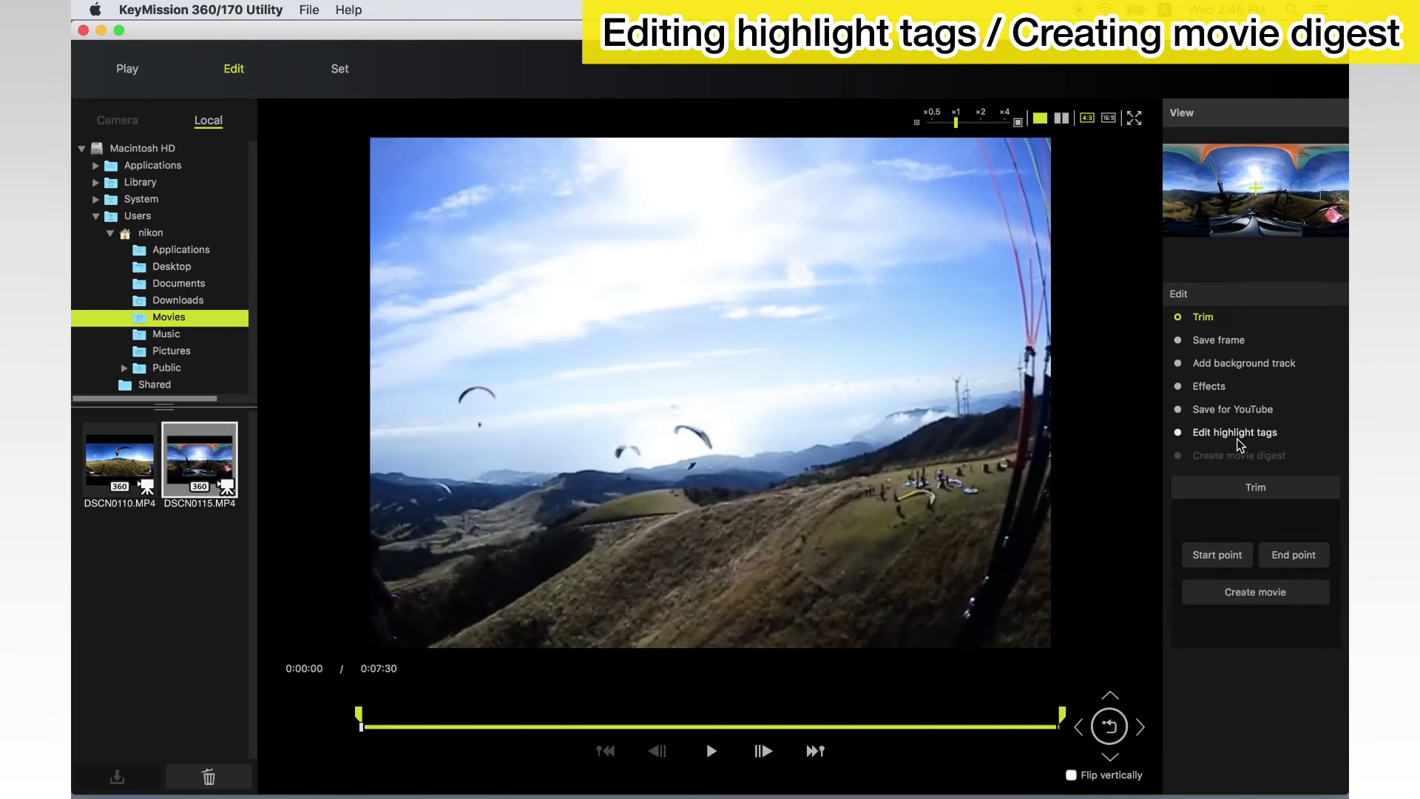
Add highlight tags to DSCN0115.MP4 at 0:00:03 and 0:01:10
left_click(1164, 465)
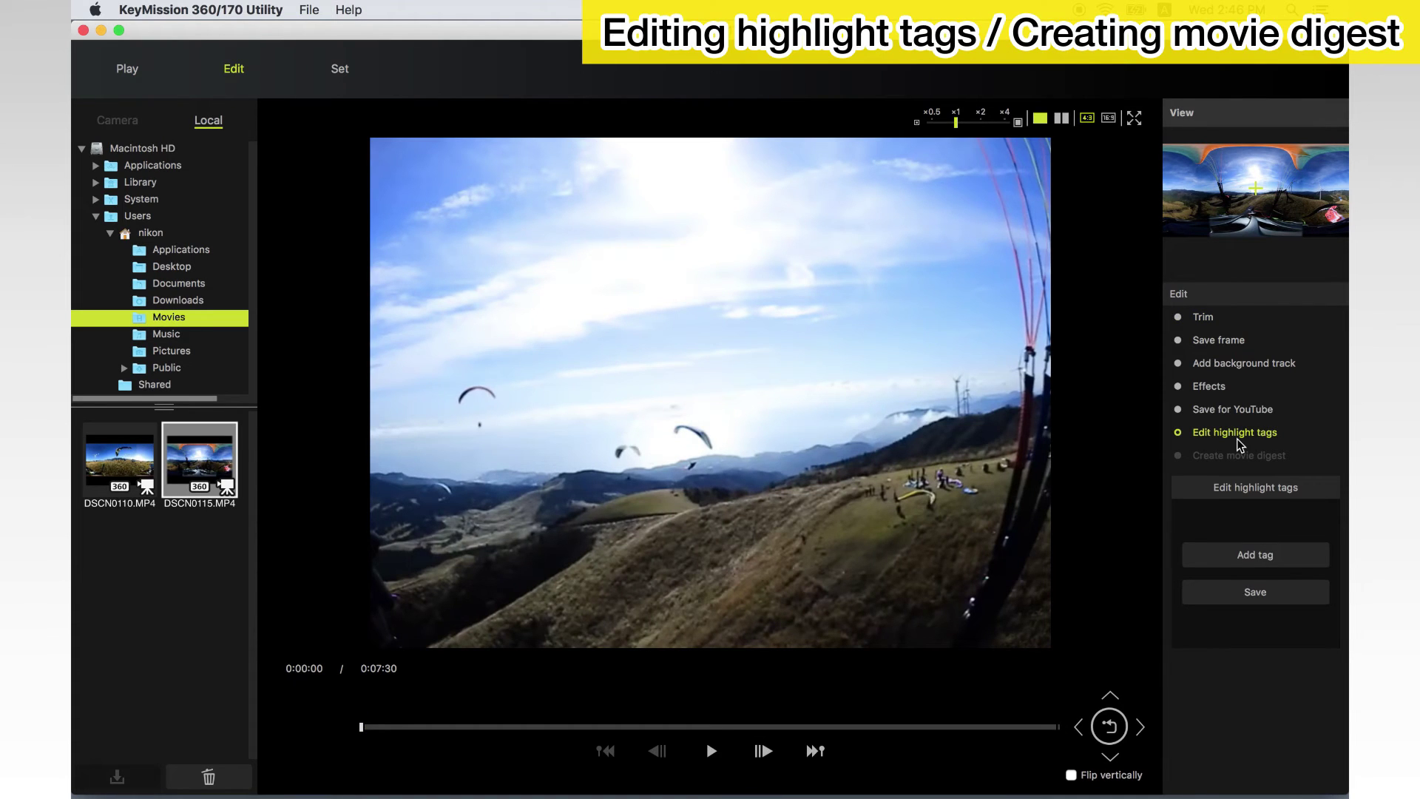
left_click(712, 752)
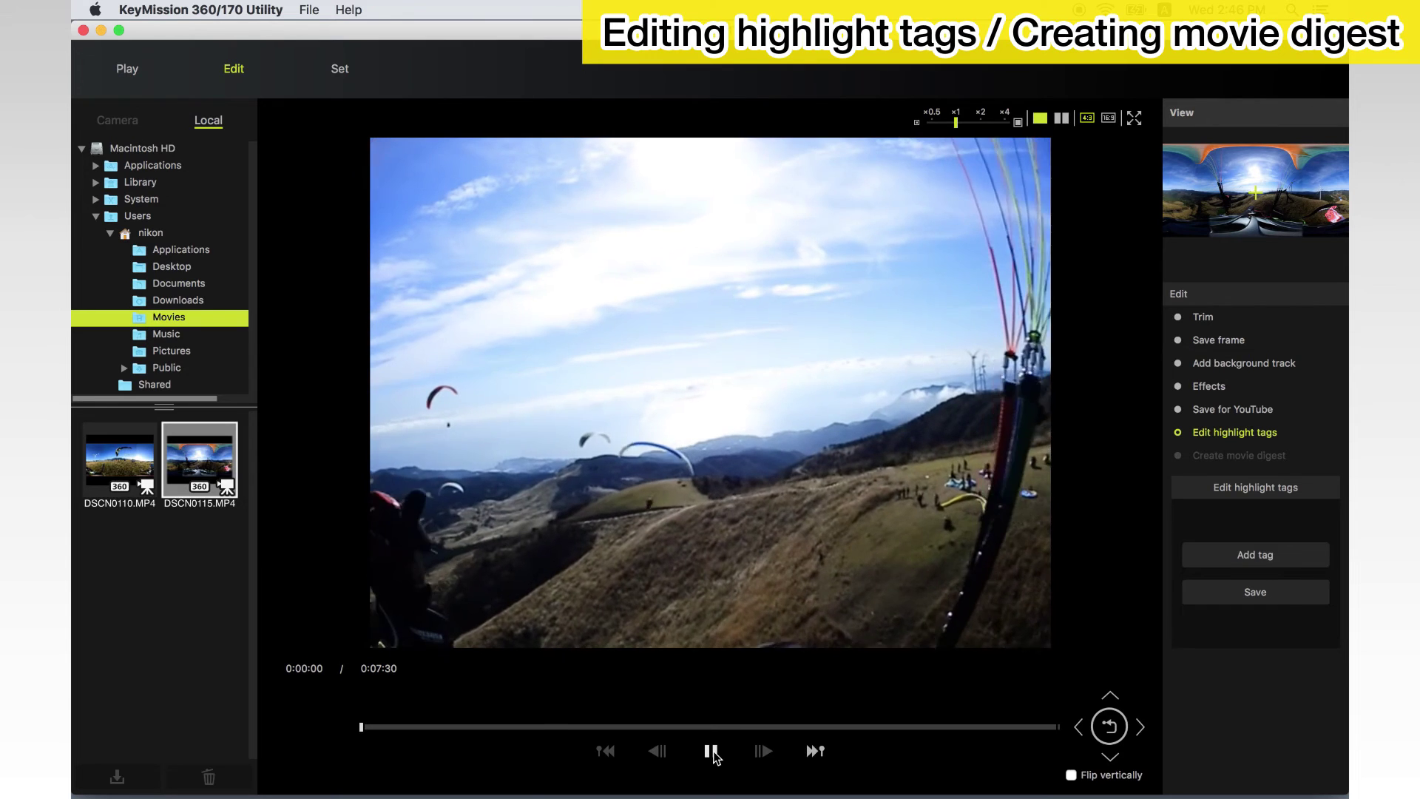
left_click(712, 752)
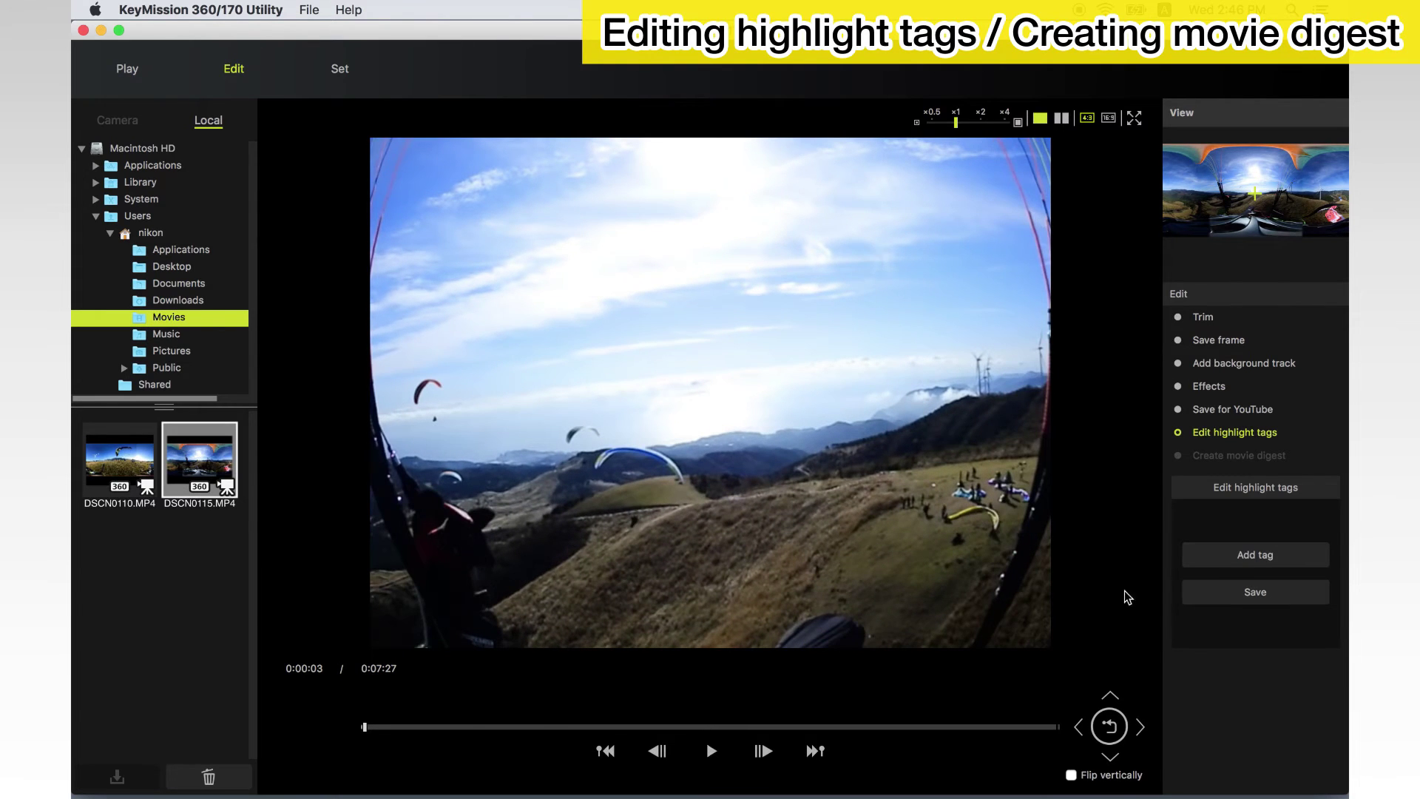
left_click(1213, 555)
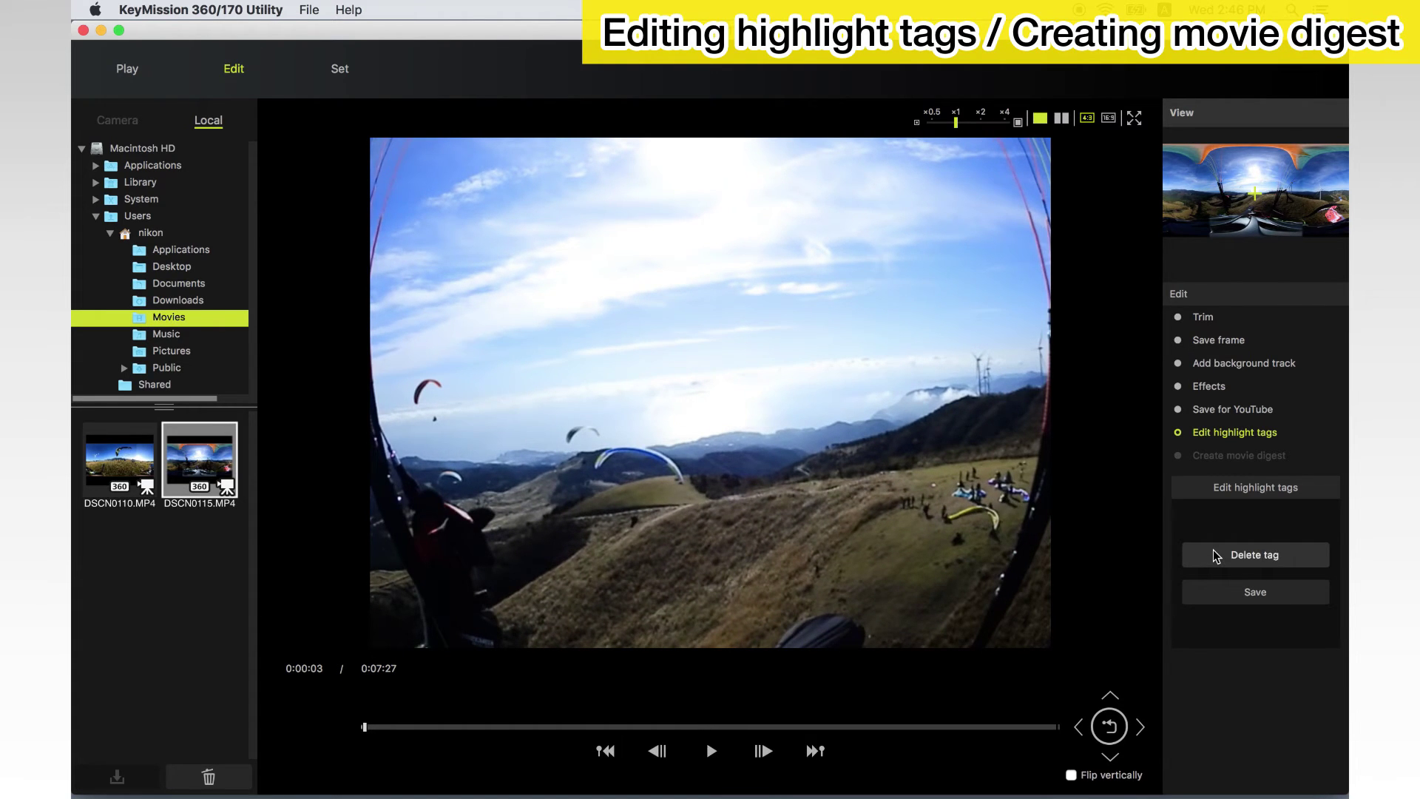
left_click(713, 751)
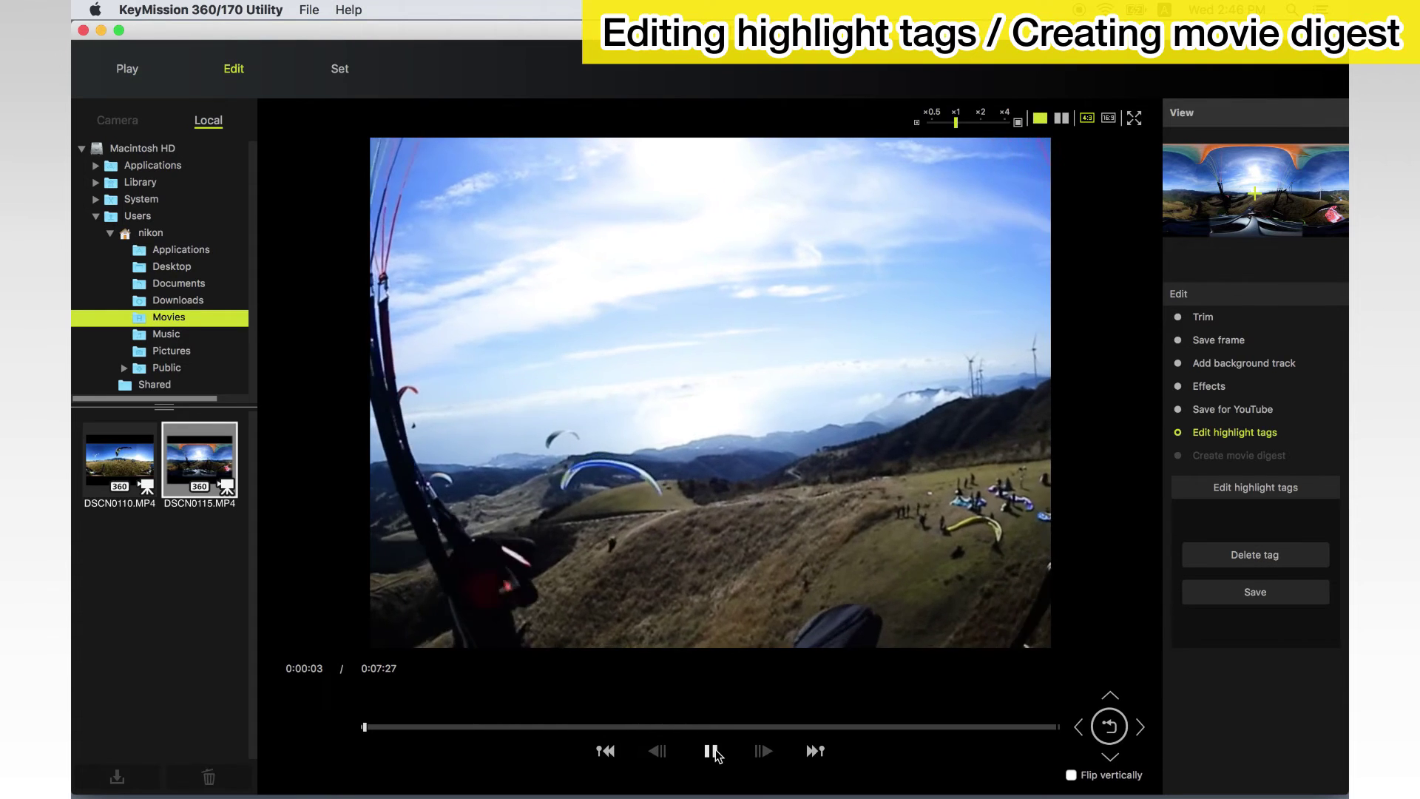
left_click(714, 751)
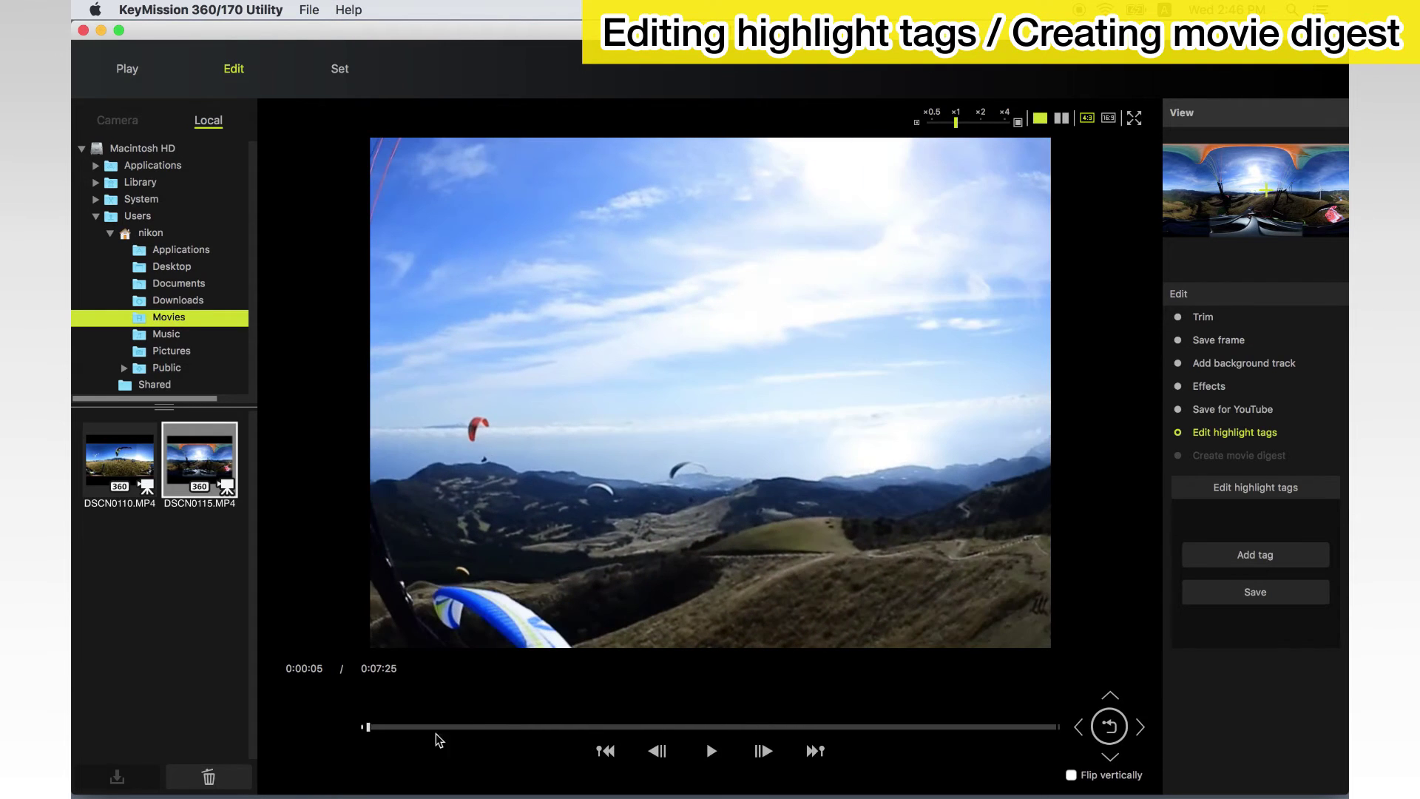
left_click_drag(367, 728, 467, 728)
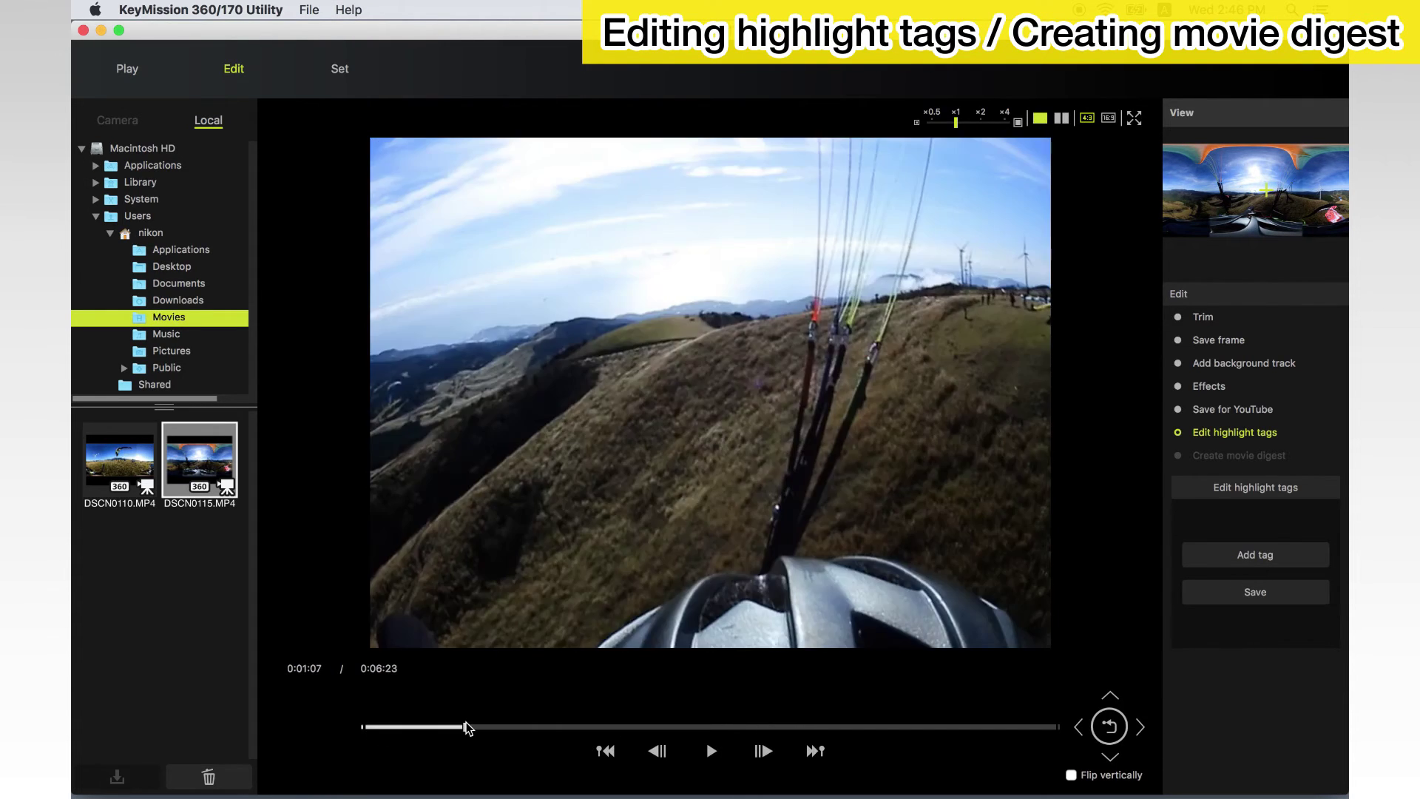
left_click(712, 752)
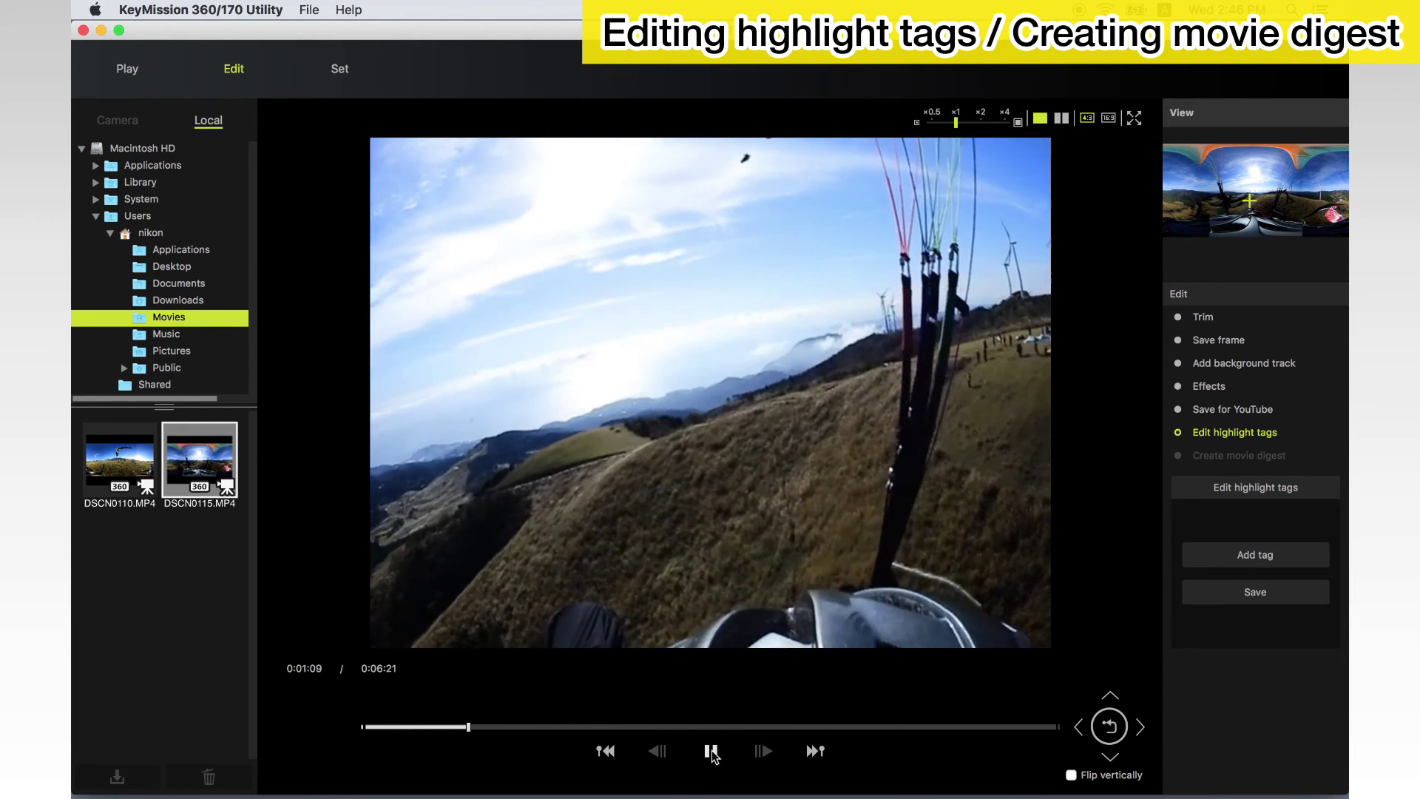
left_click(713, 751)
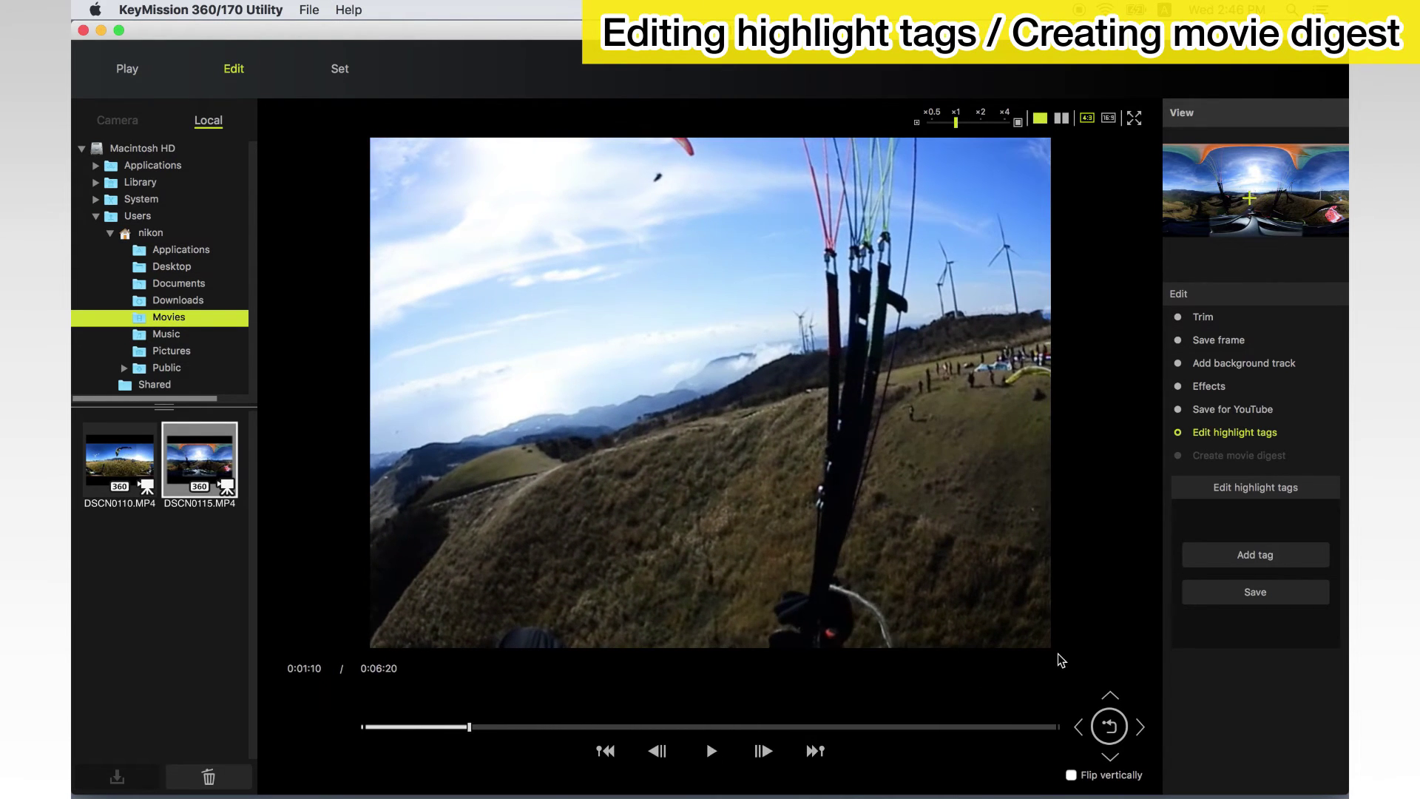
left_click(1203, 554)
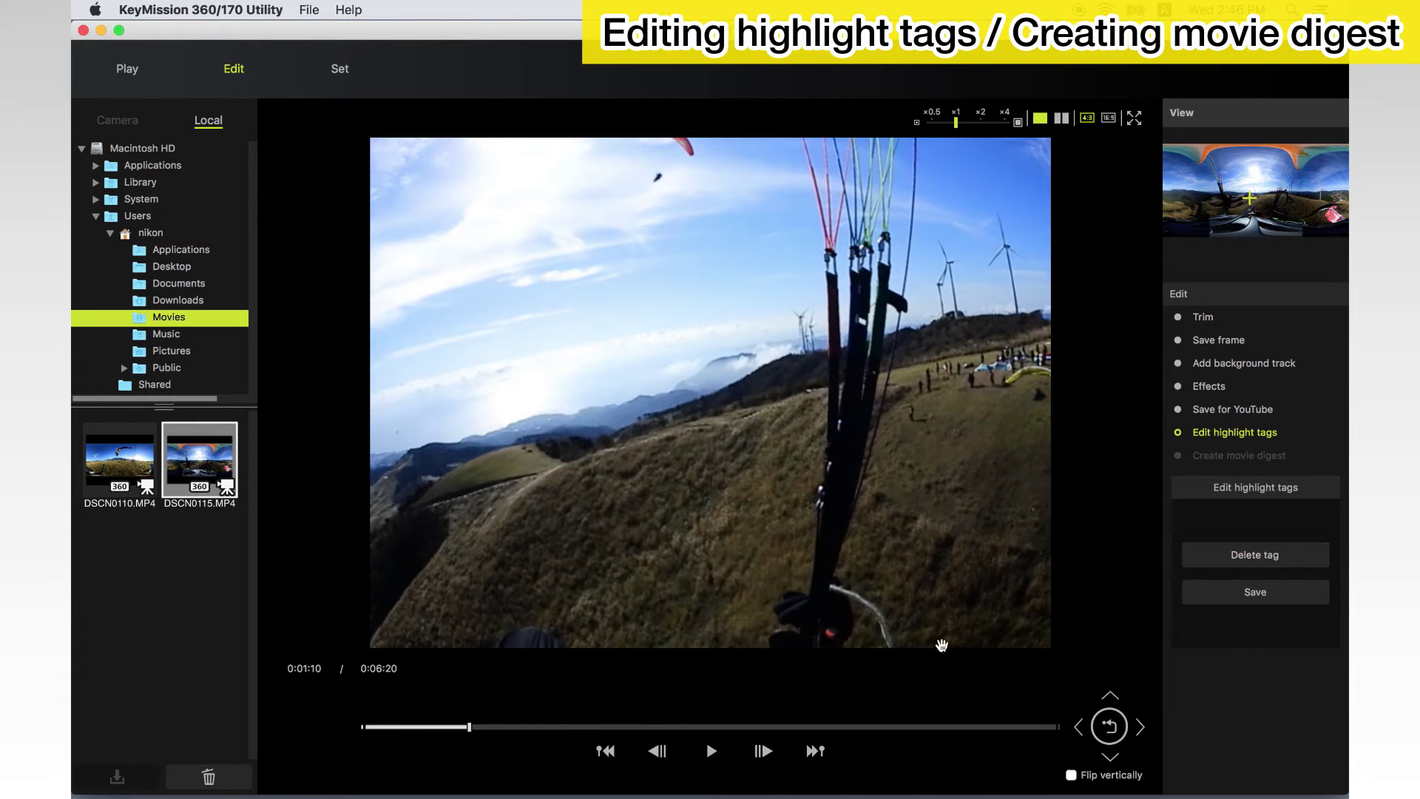
left_click_drag(472, 724, 564, 721)
Delete the highlight tag at 0:01:10
left_click(710, 752)
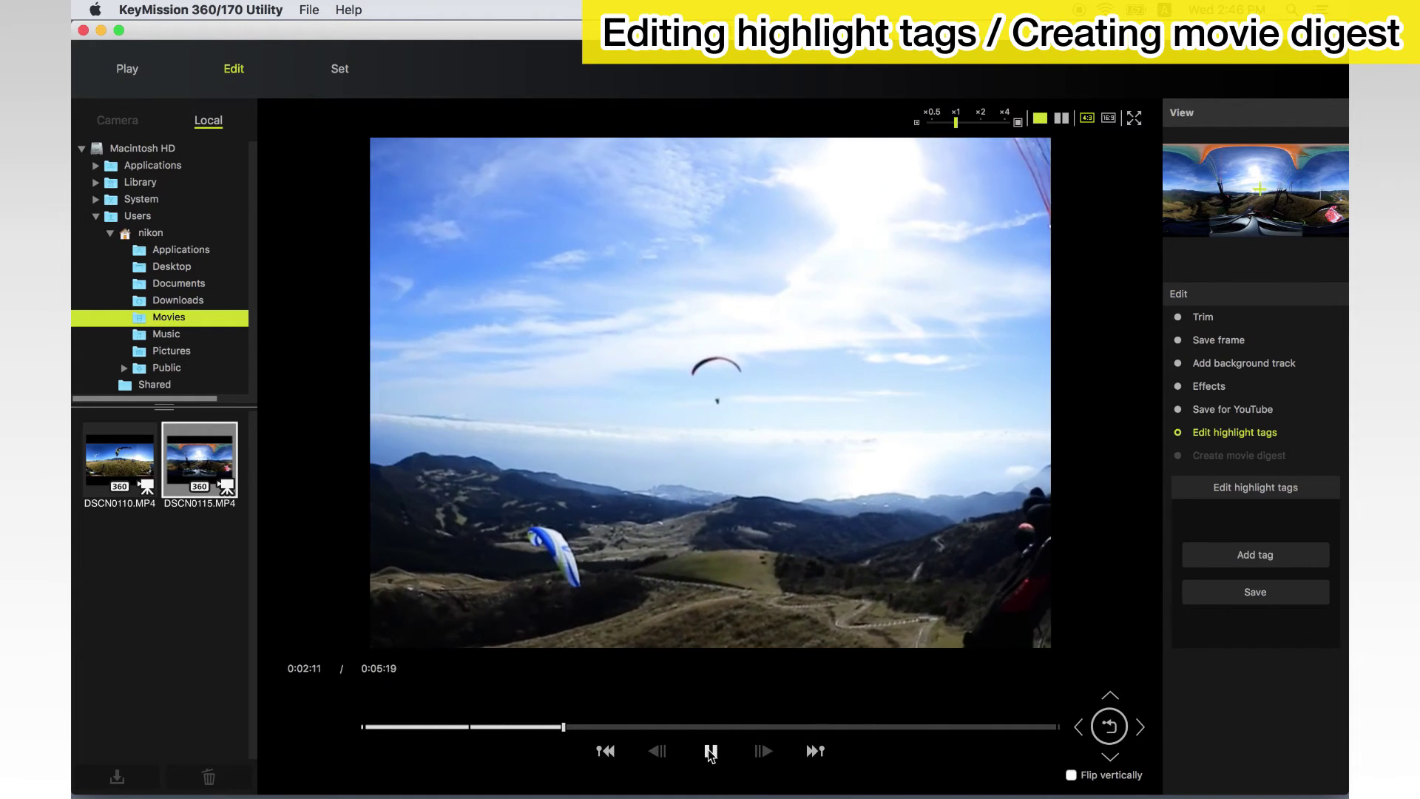
left_click(710, 751)
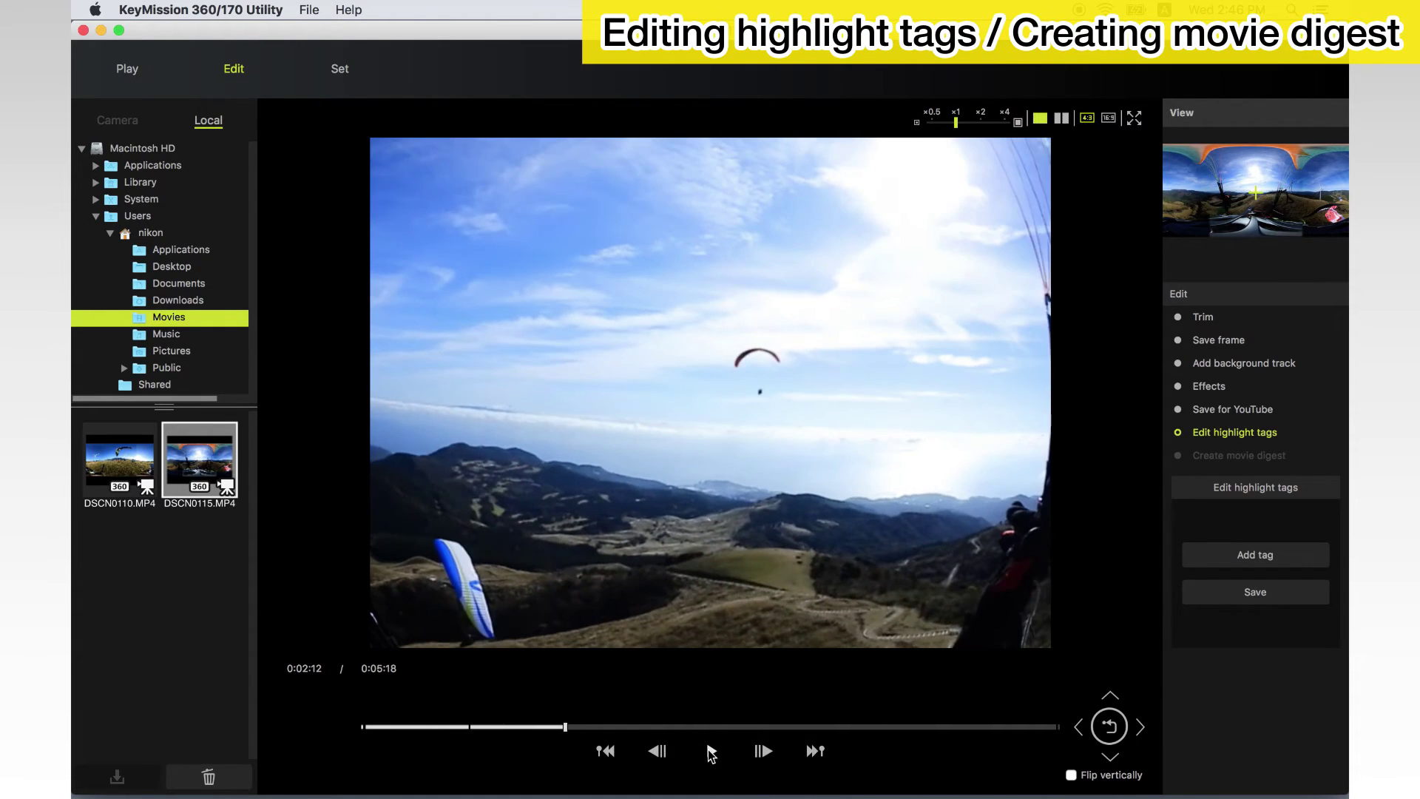
left_click(607, 752)
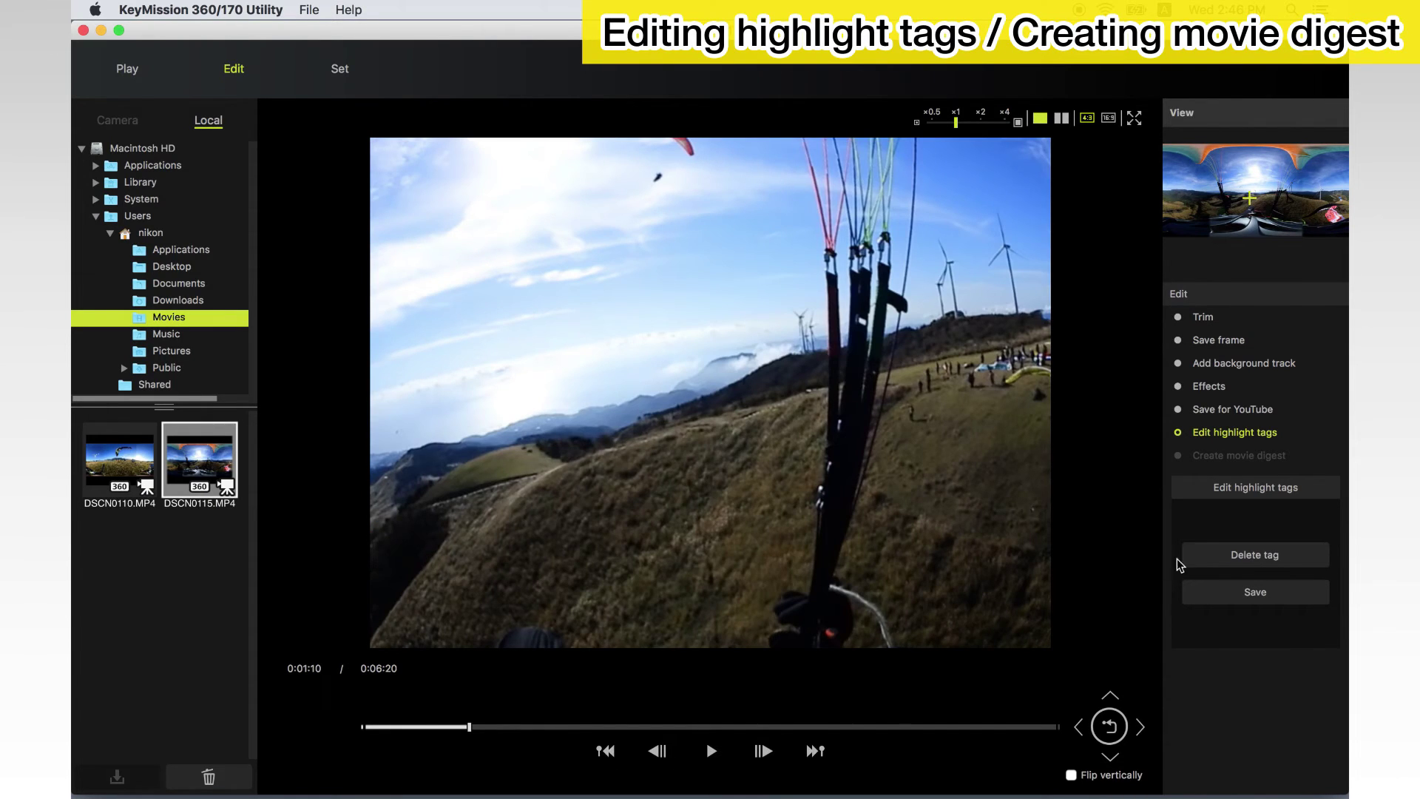
left_click(1218, 555)
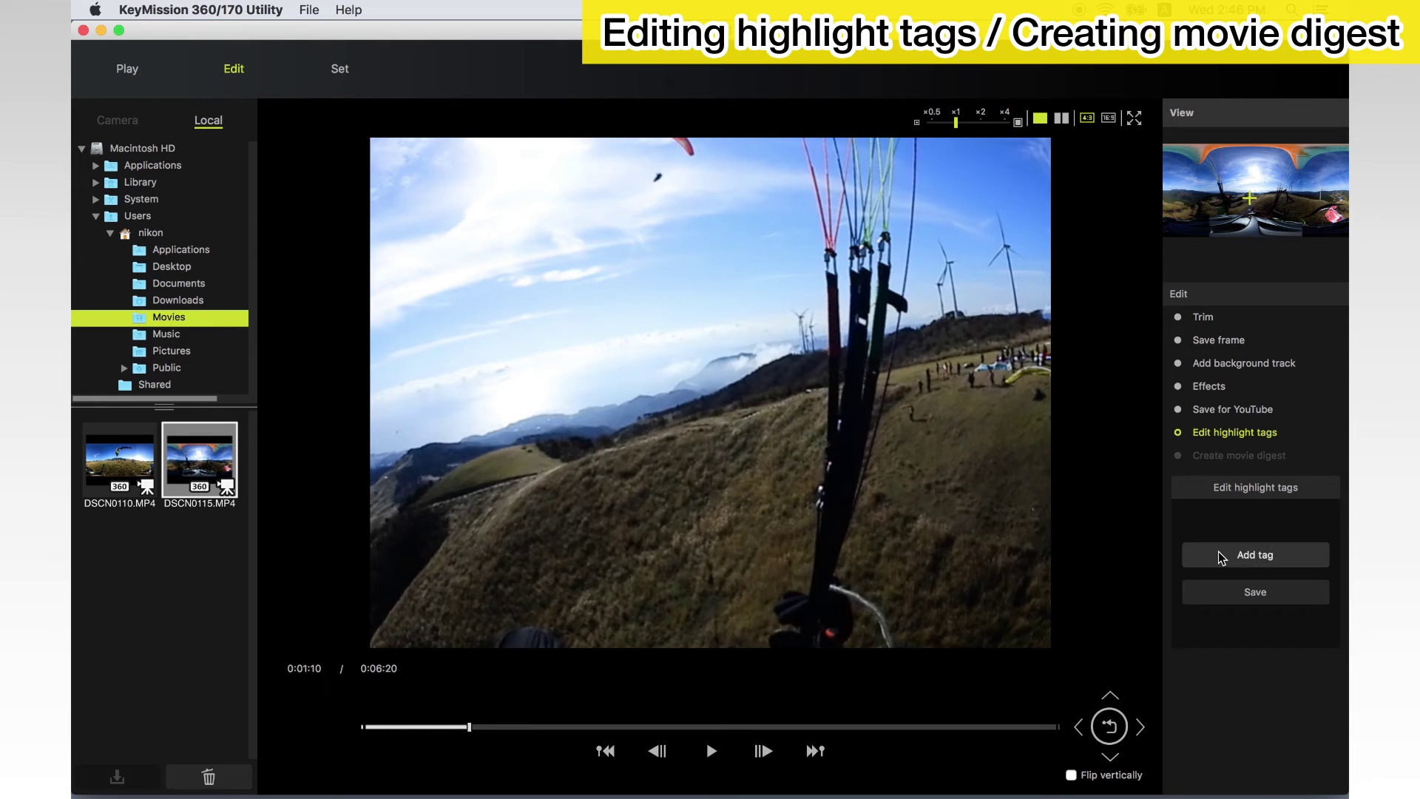
Add a highlight tag at 0:02:08 and save the tagged movie
left_click(476, 728)
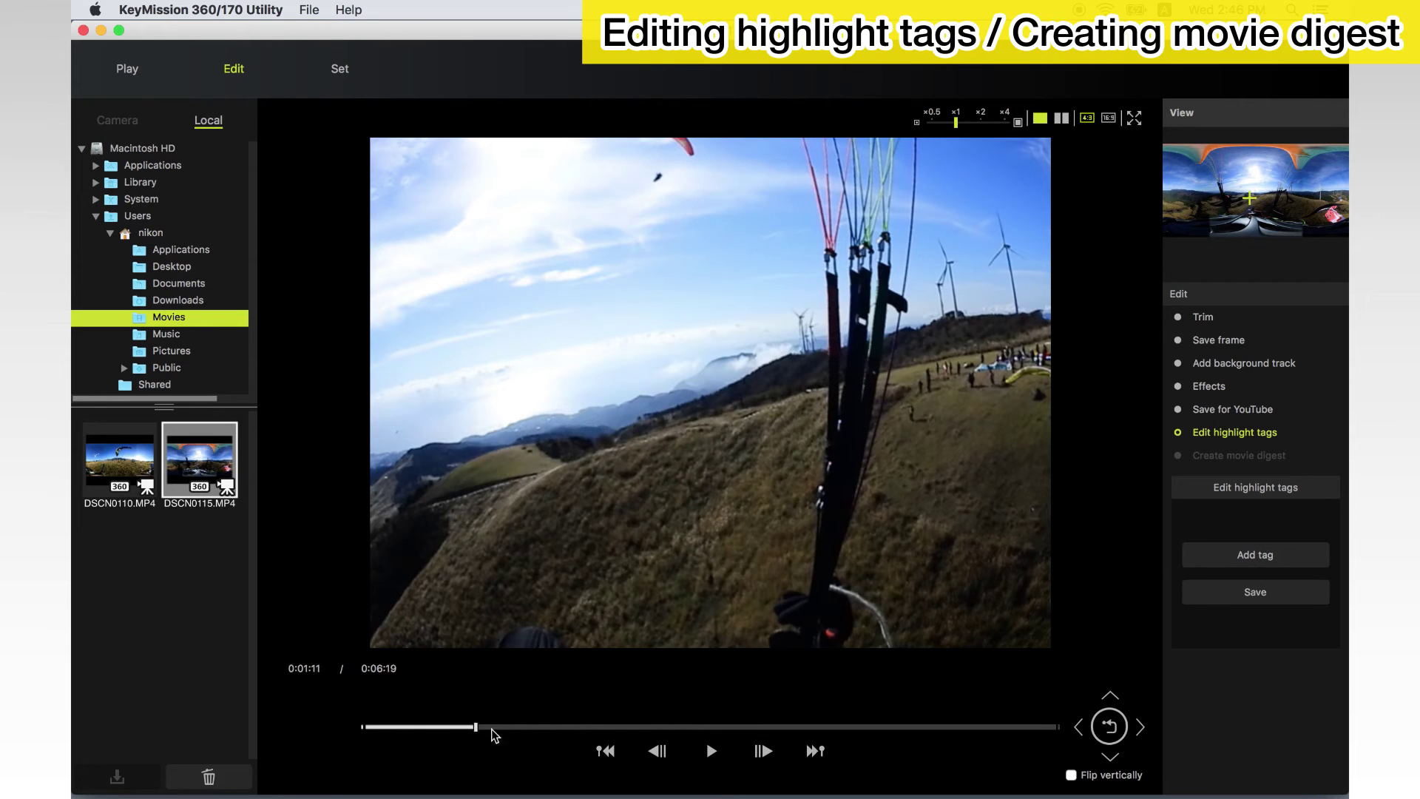
left_click(556, 727)
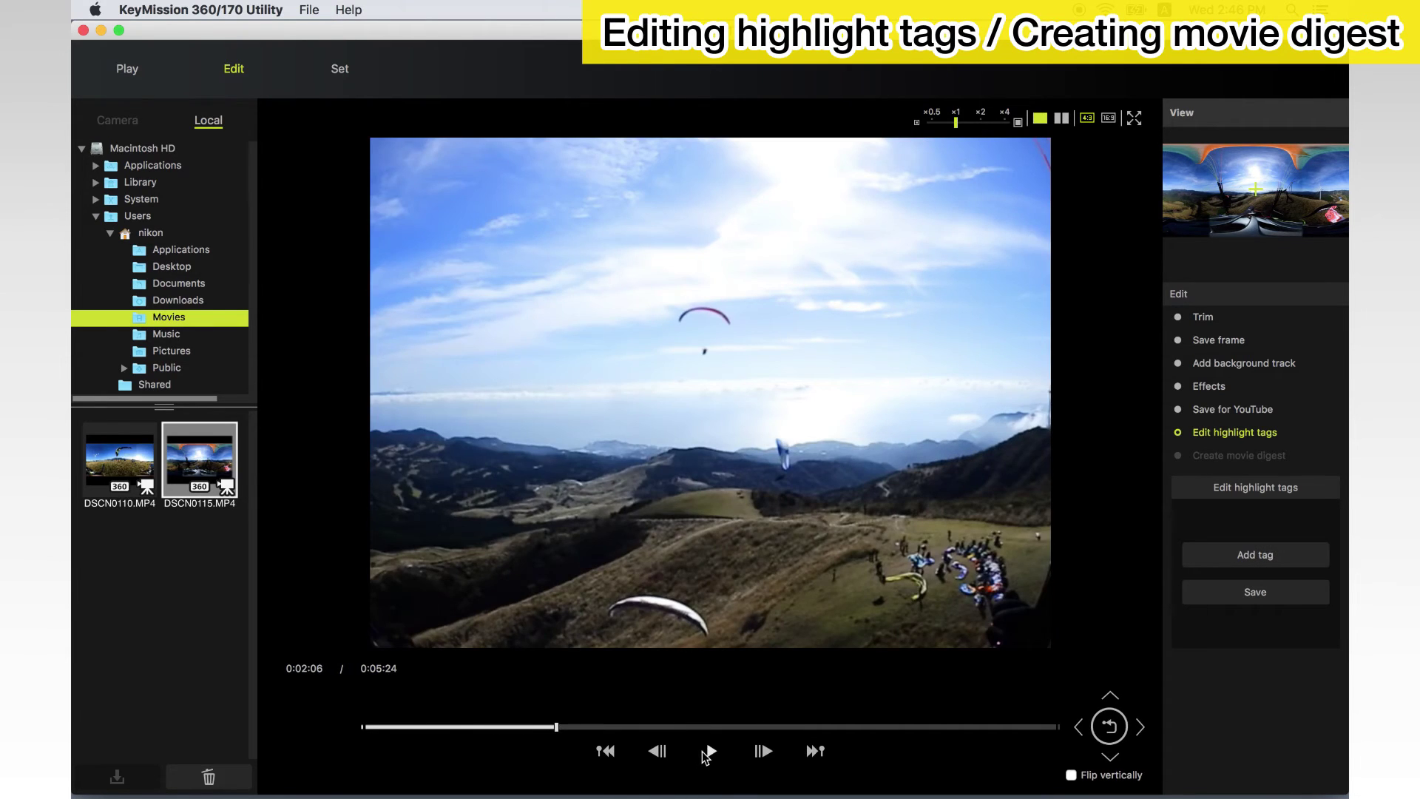
left_click(708, 753)
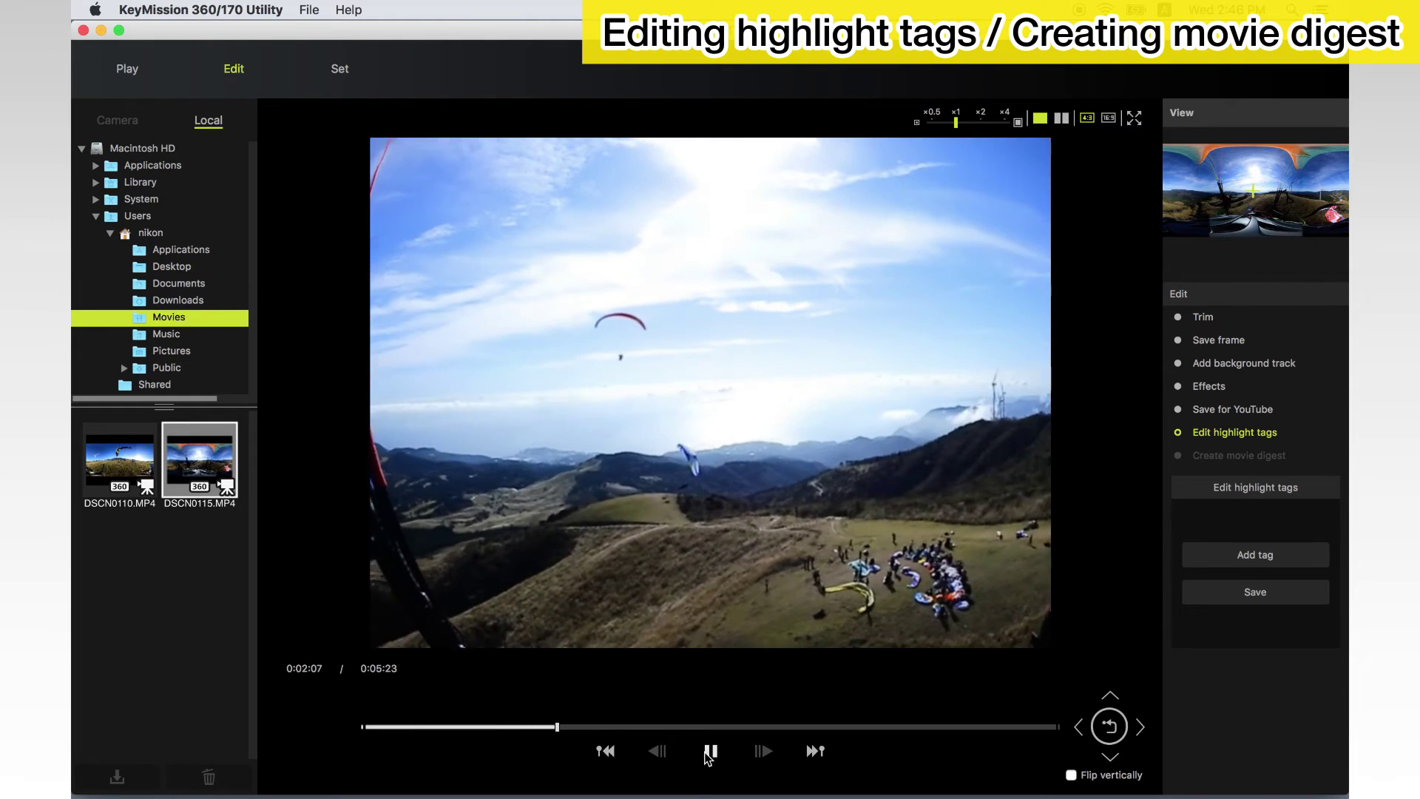
left_click(709, 753)
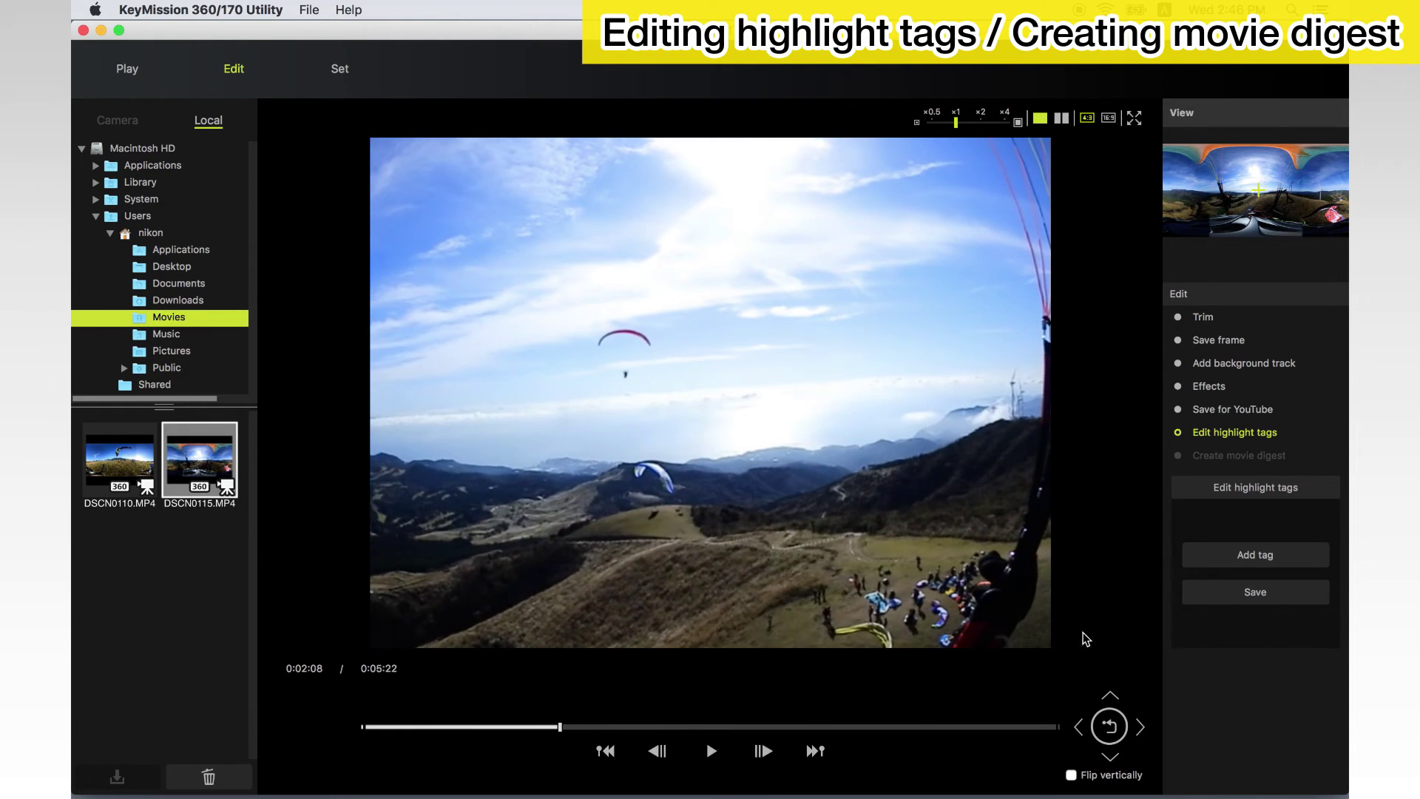
left_click(1210, 554)
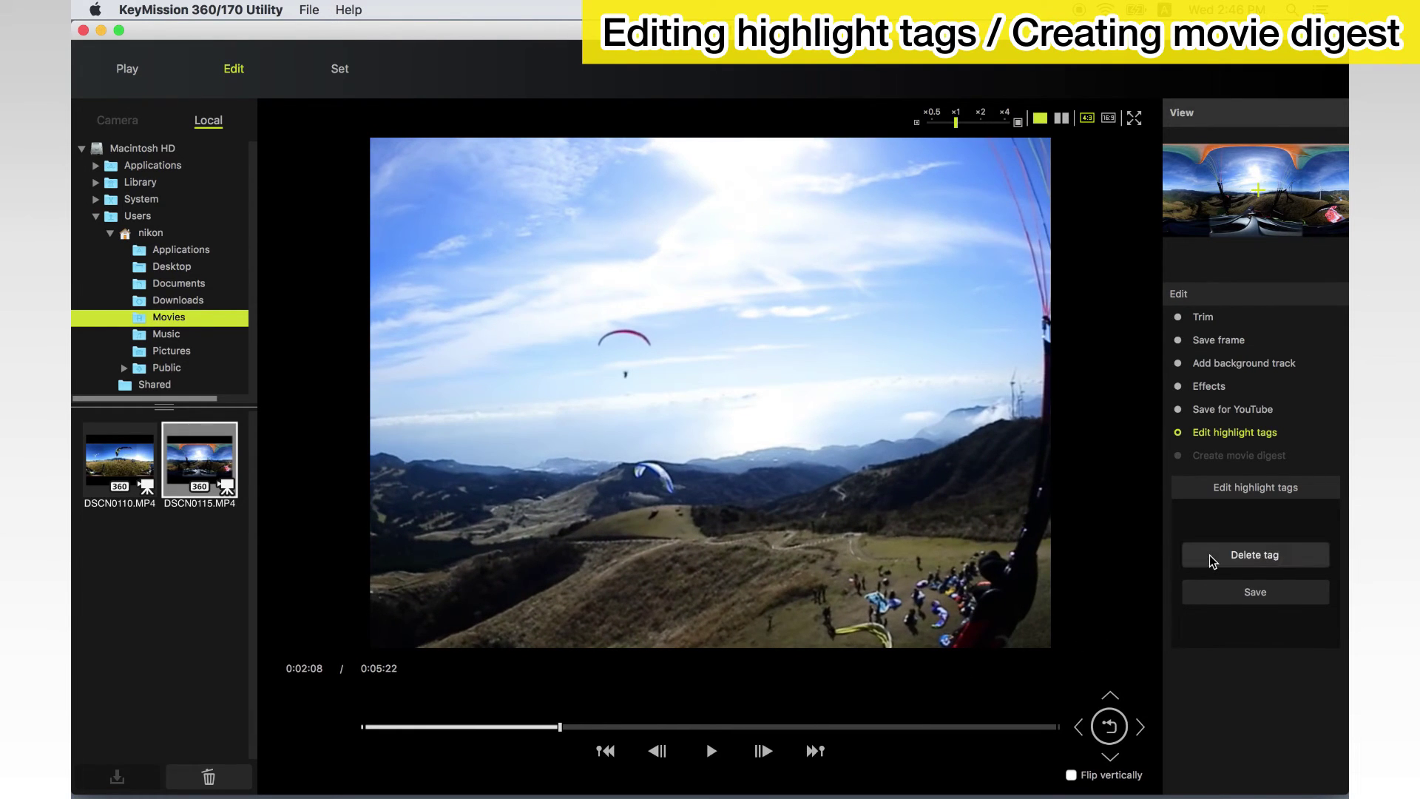
left_click(1222, 592)
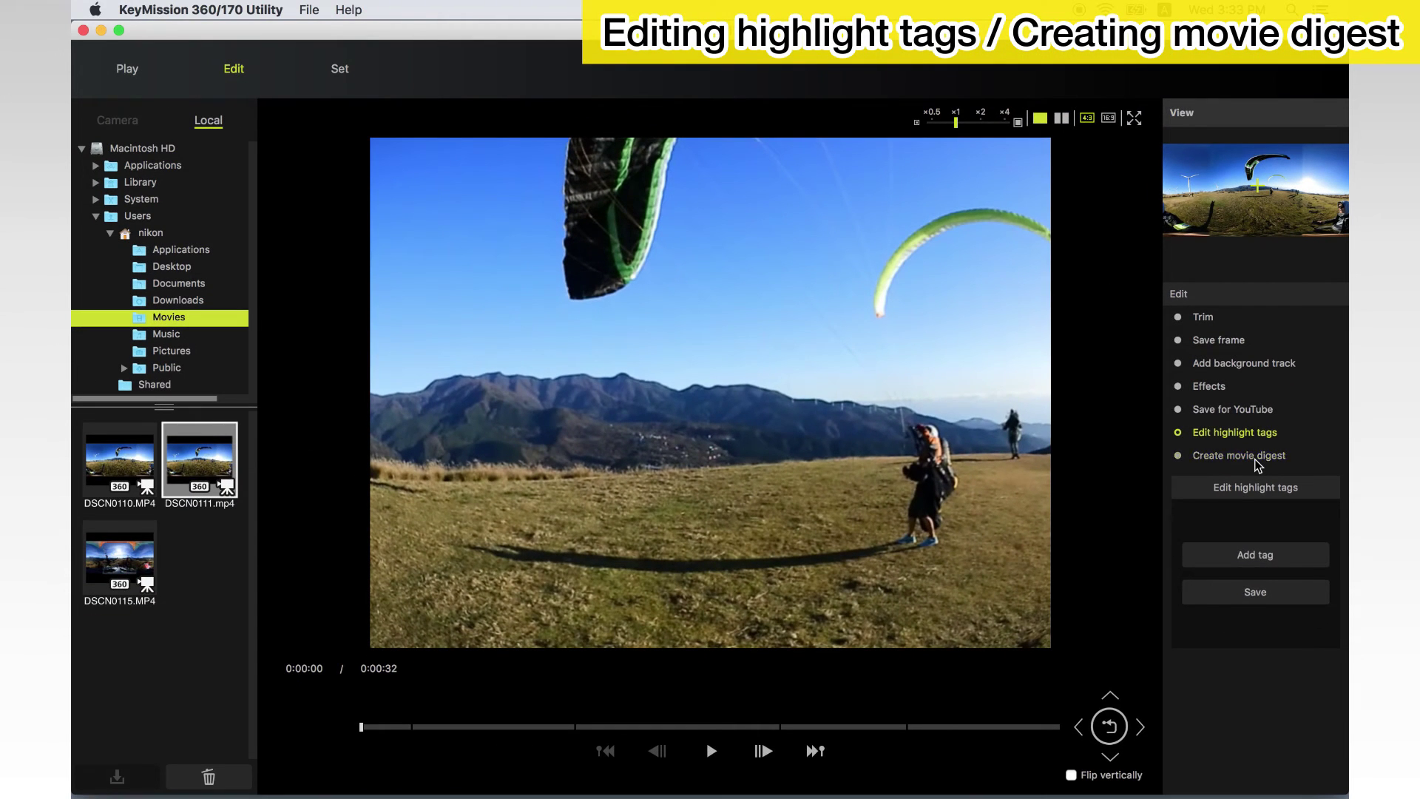
Build a movie digest from the highlight tags with Tag length set to 5 s
left_click(1258, 459)
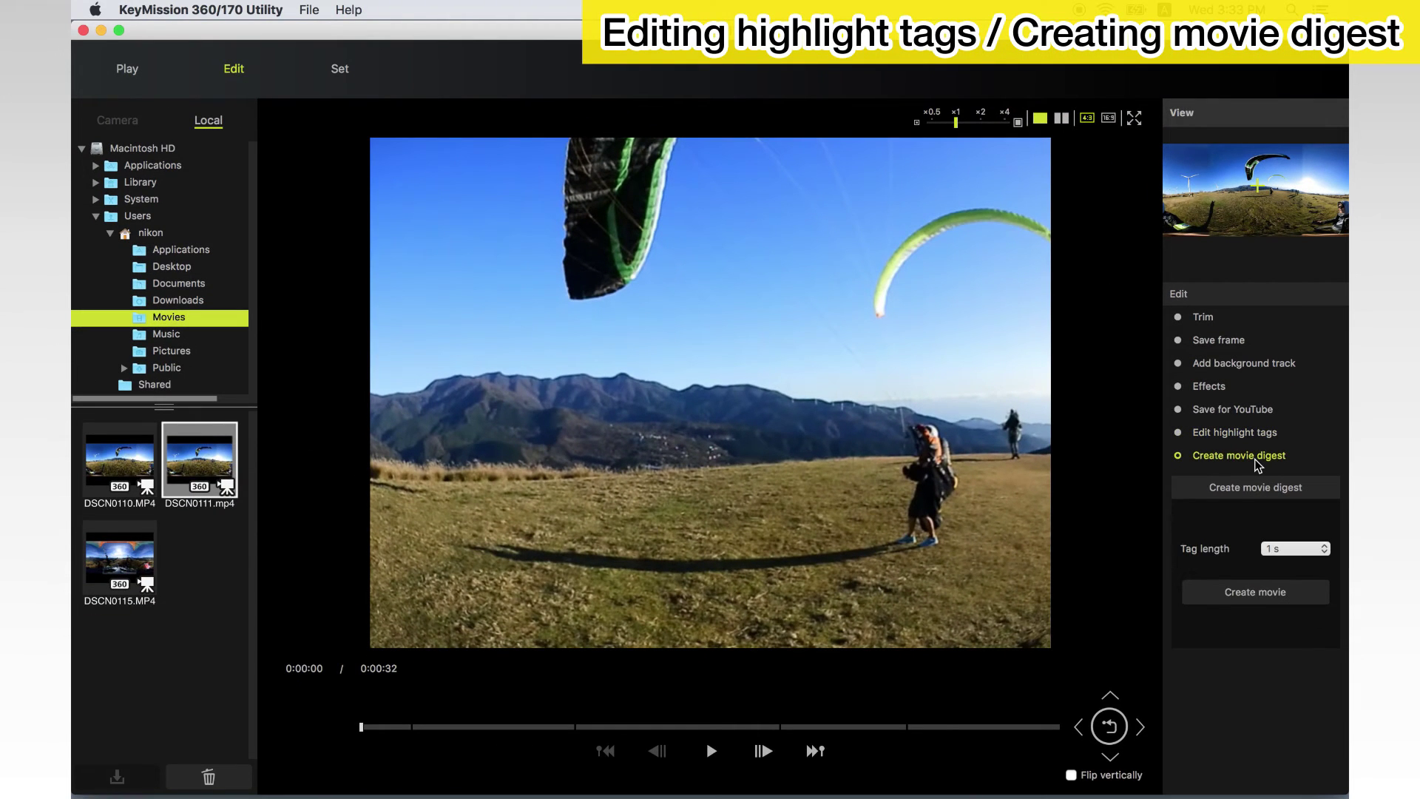
left_click(1294, 549)
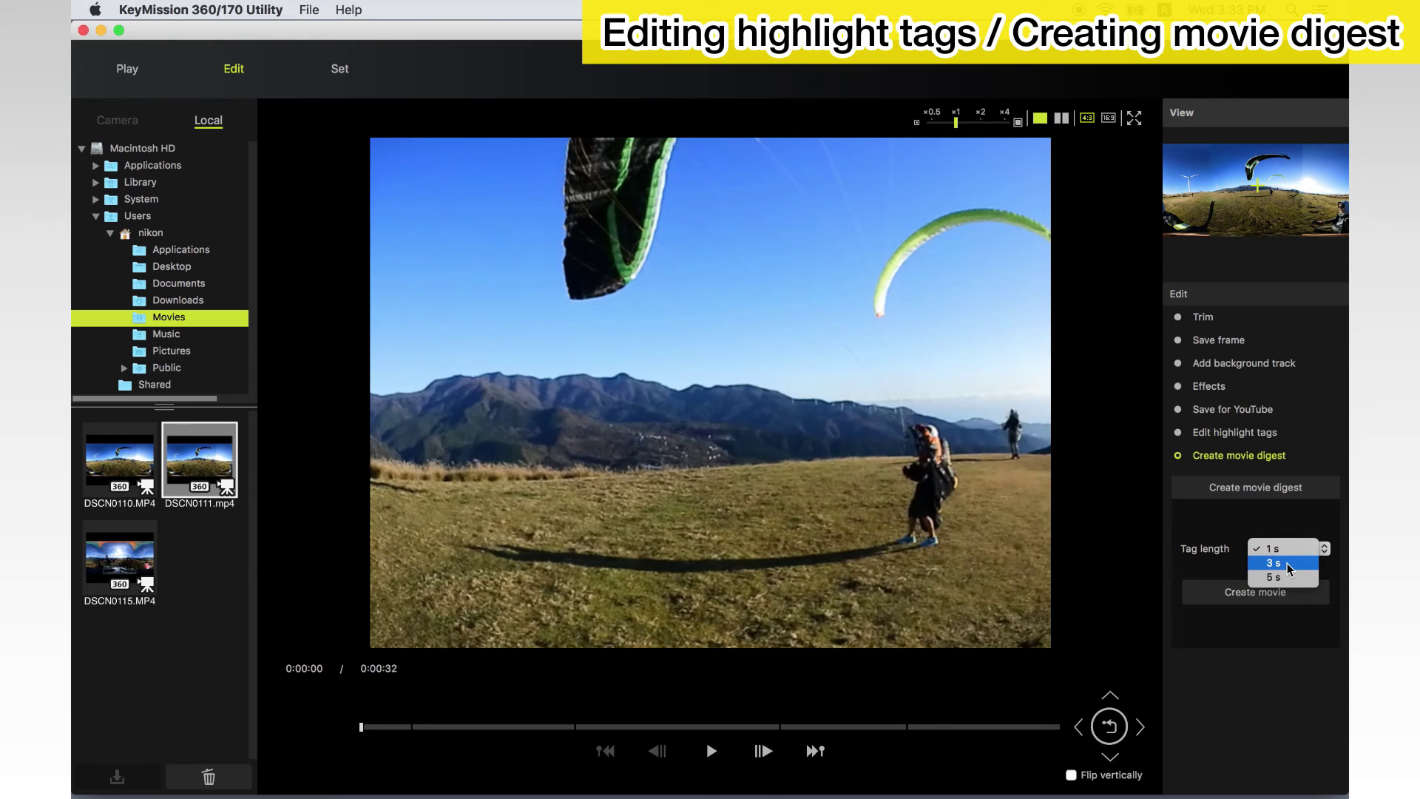
left_click(1288, 580)
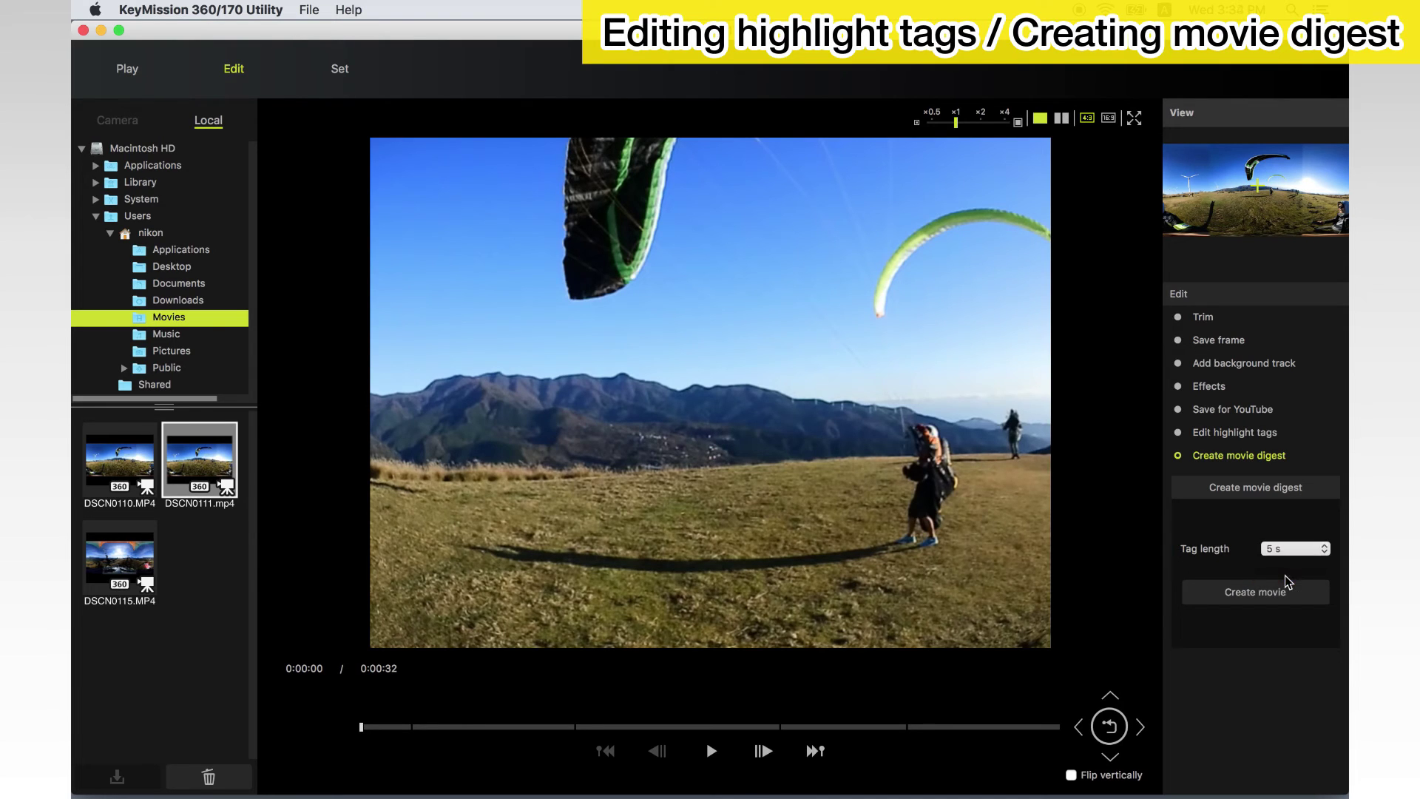
left_click(1308, 595)
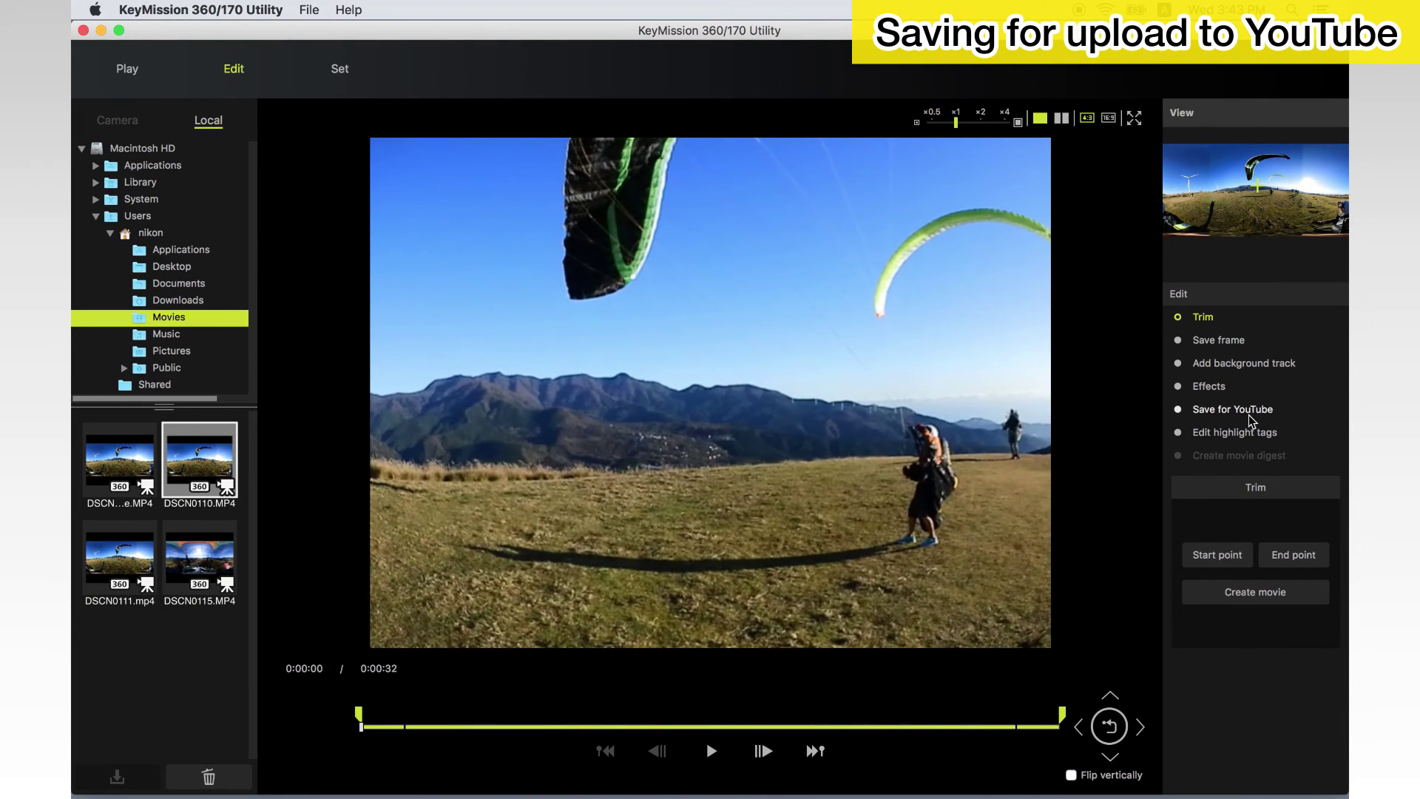
Save a YouTube-ready copy of the movie in Movies as DSCN0110-Youtube.MP4
left_click(1250, 420)
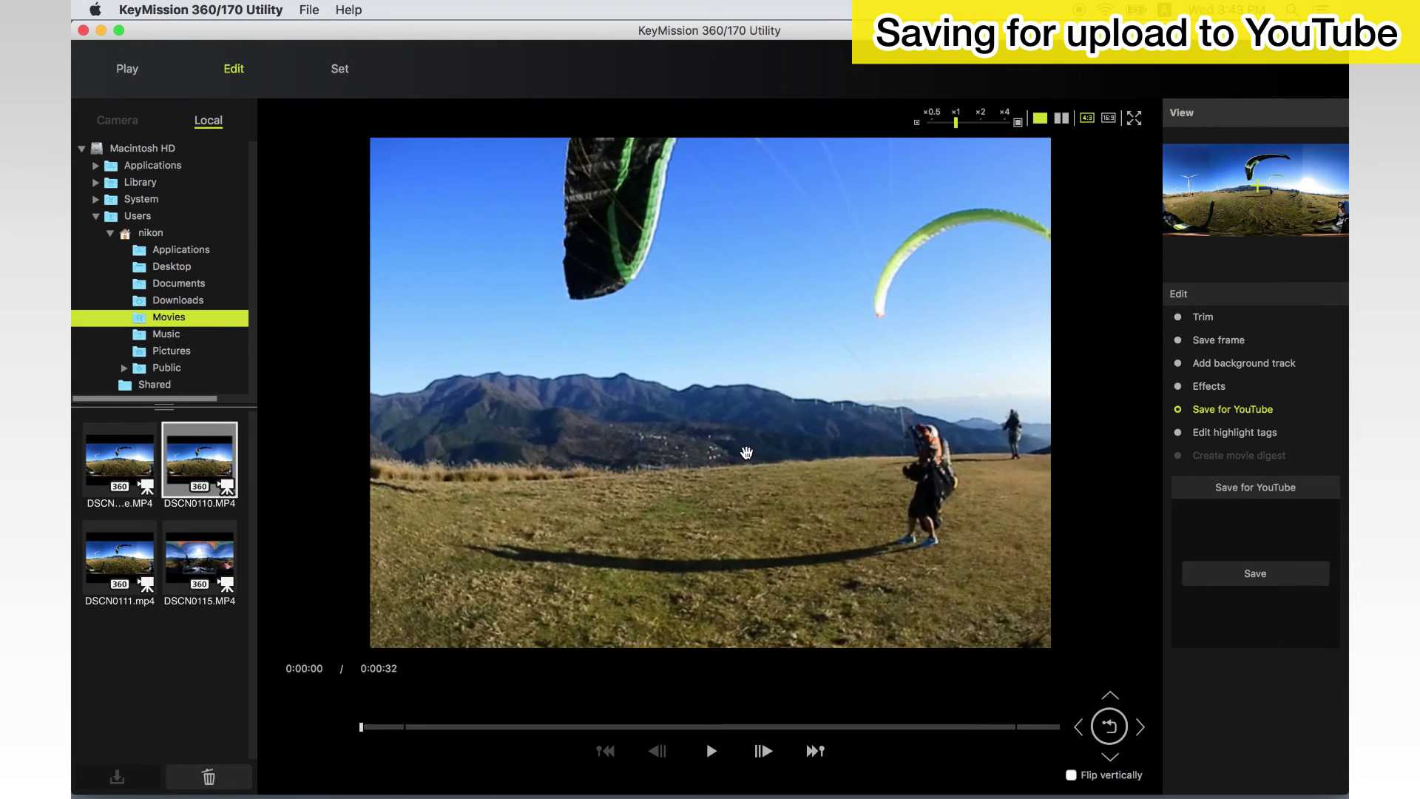
left_click_drag(746, 453, 720, 470)
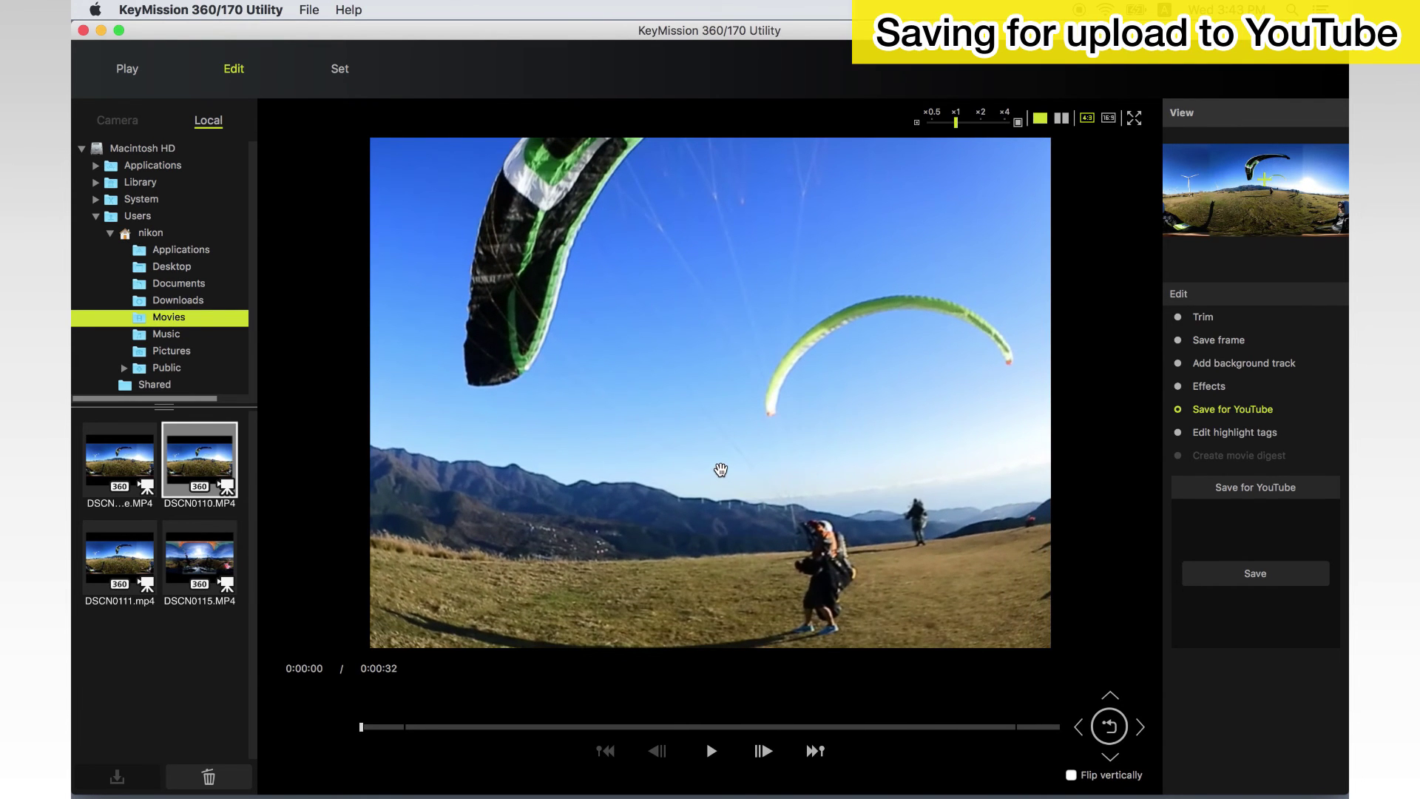
left_click(1217, 579)
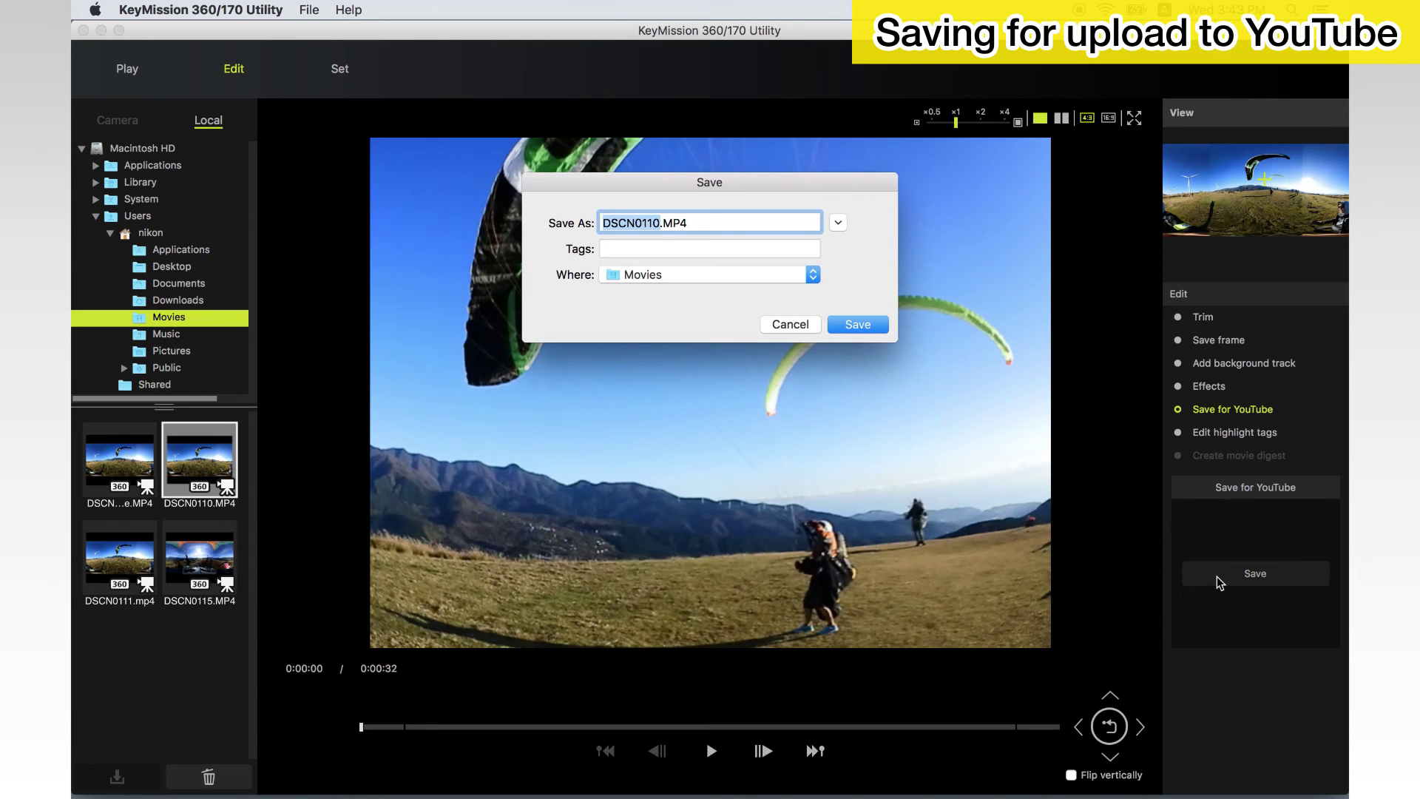
left_click(659, 223)
type("-")
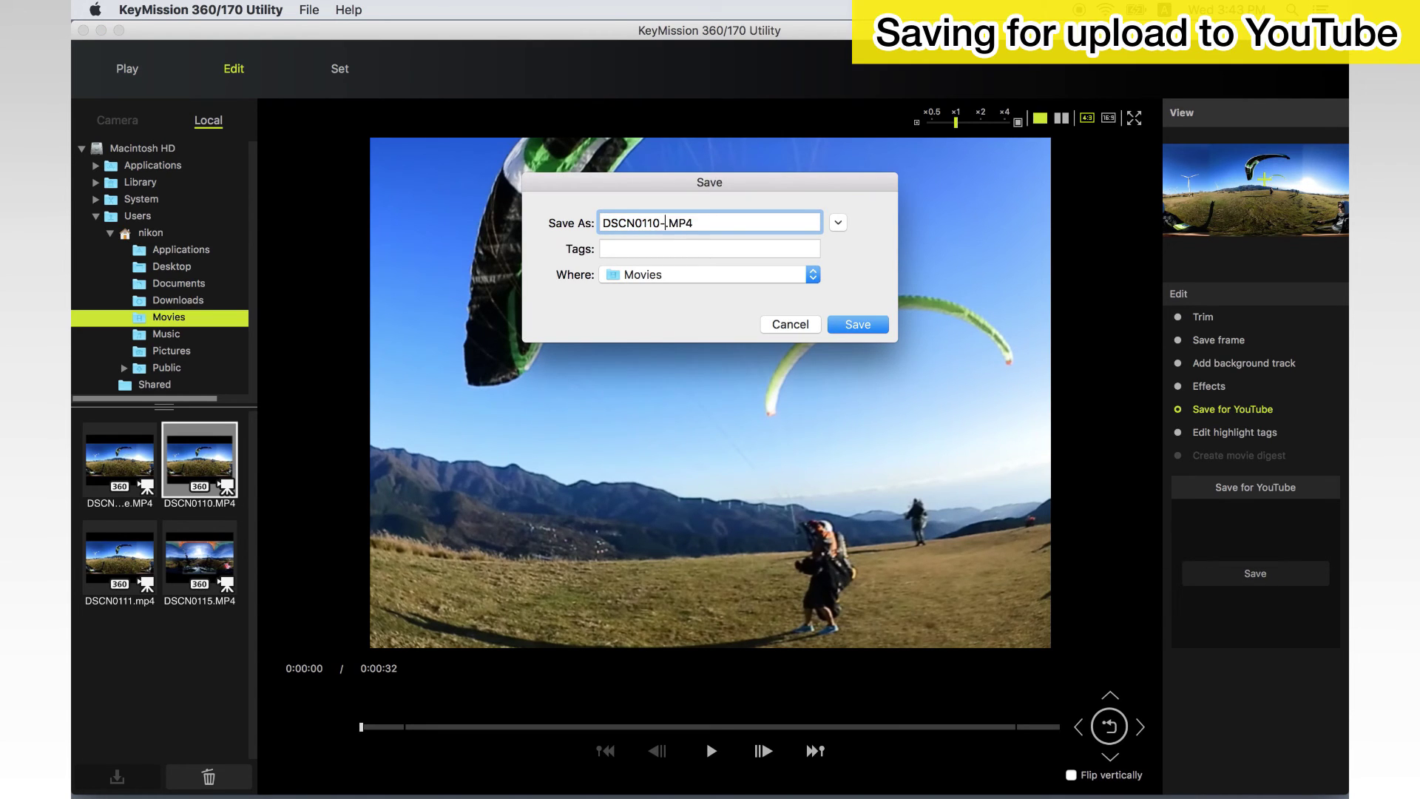
type("Youtube")
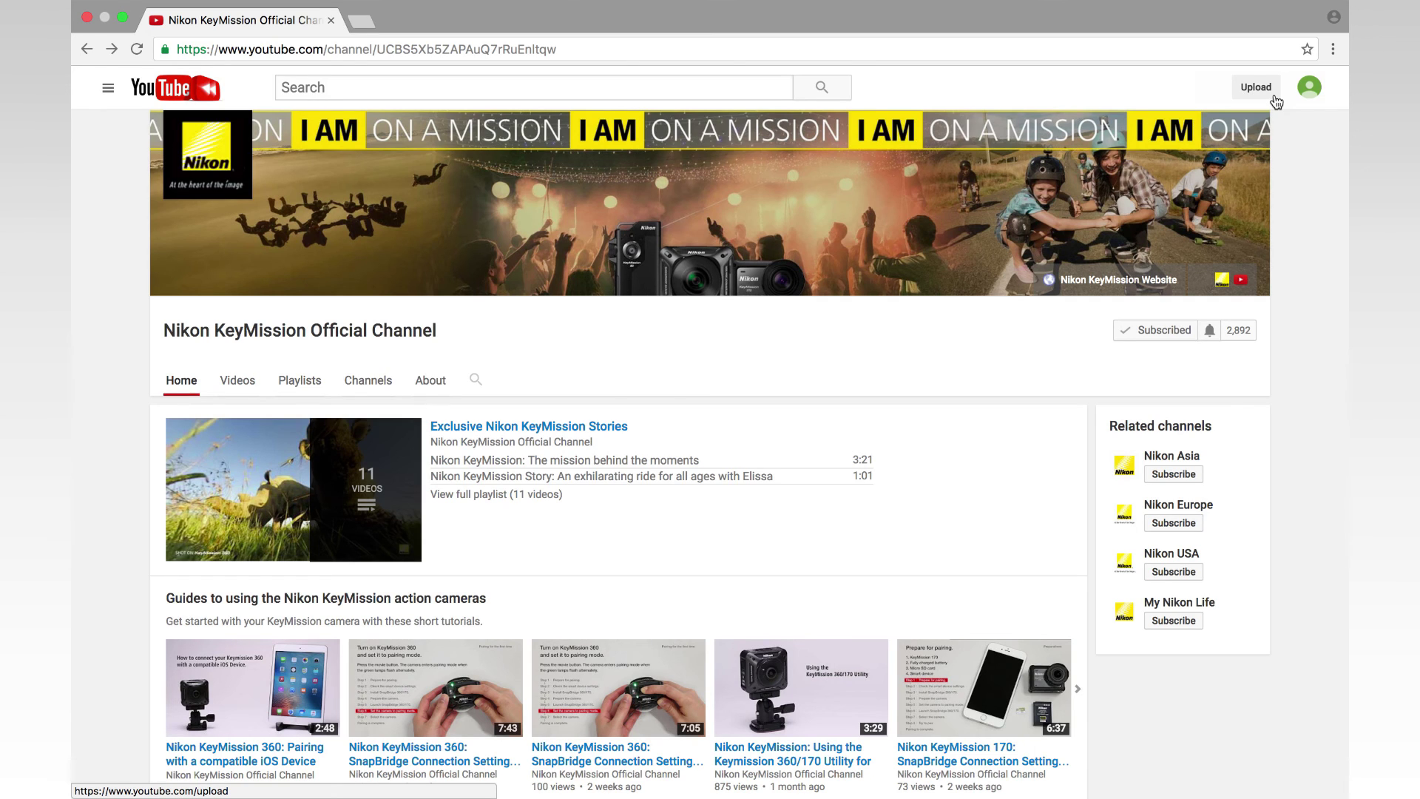
Upload DSCN0110-YouTube.MP4 from the Movies folder to YouTube
left_click(1256, 87)
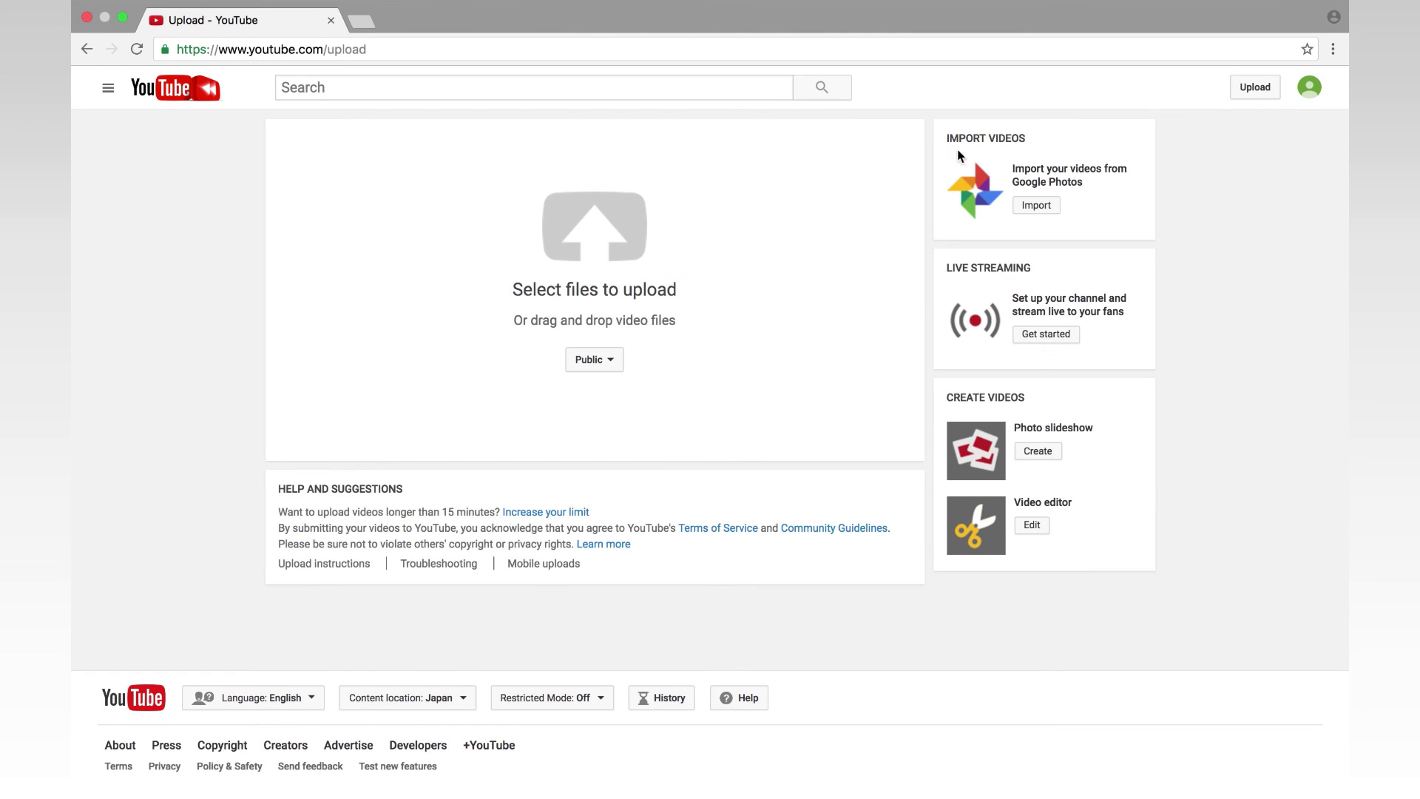
left_click(636, 234)
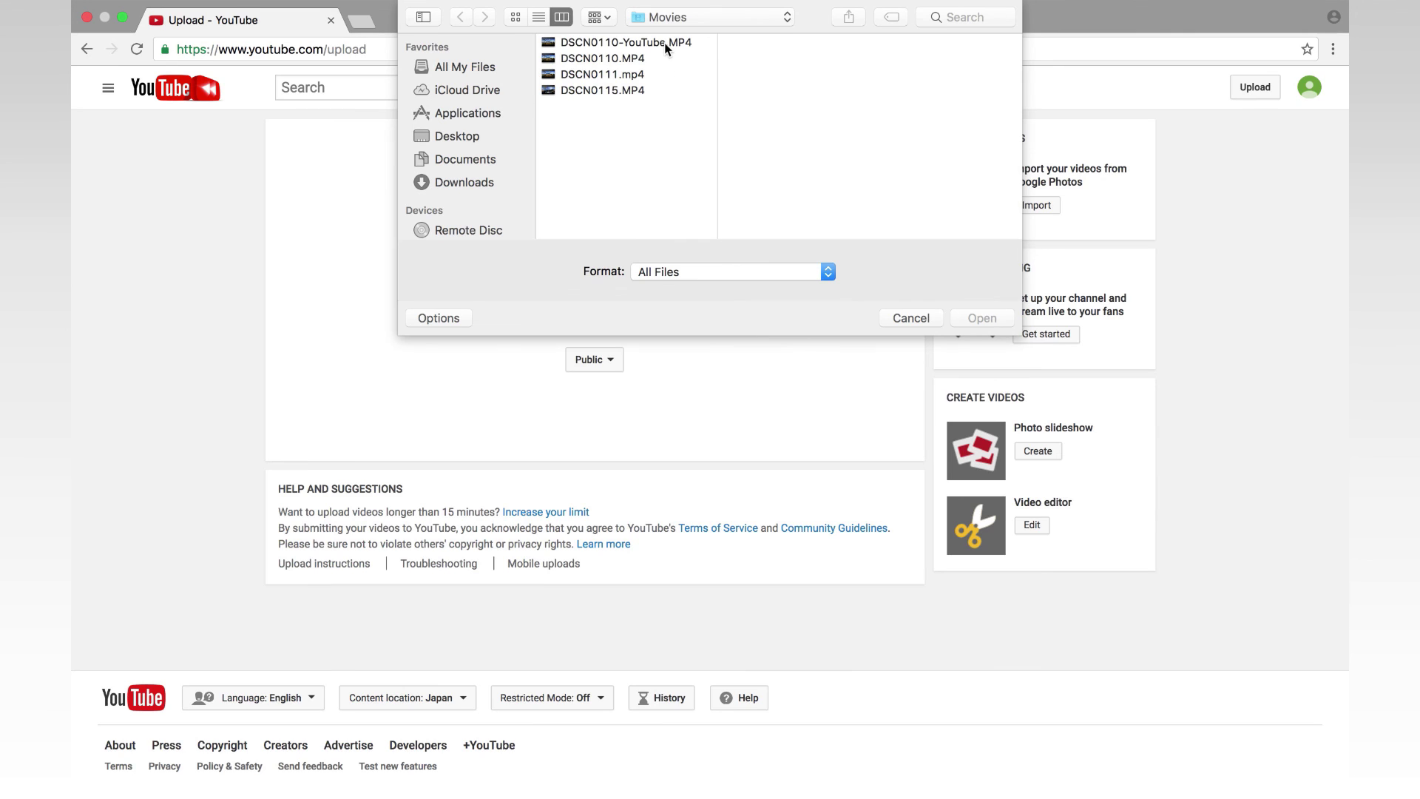
left_click(666, 45)
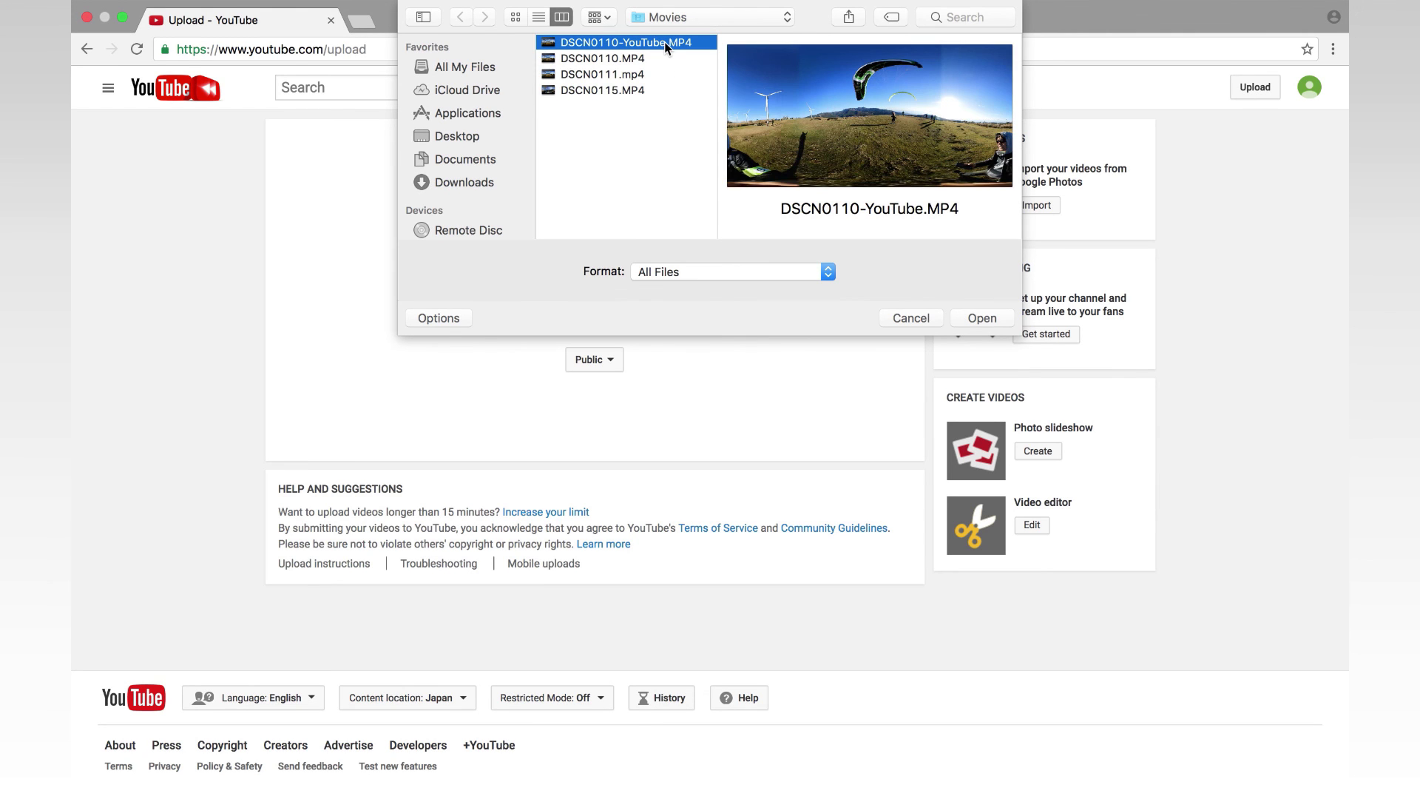
left_click(982, 318)
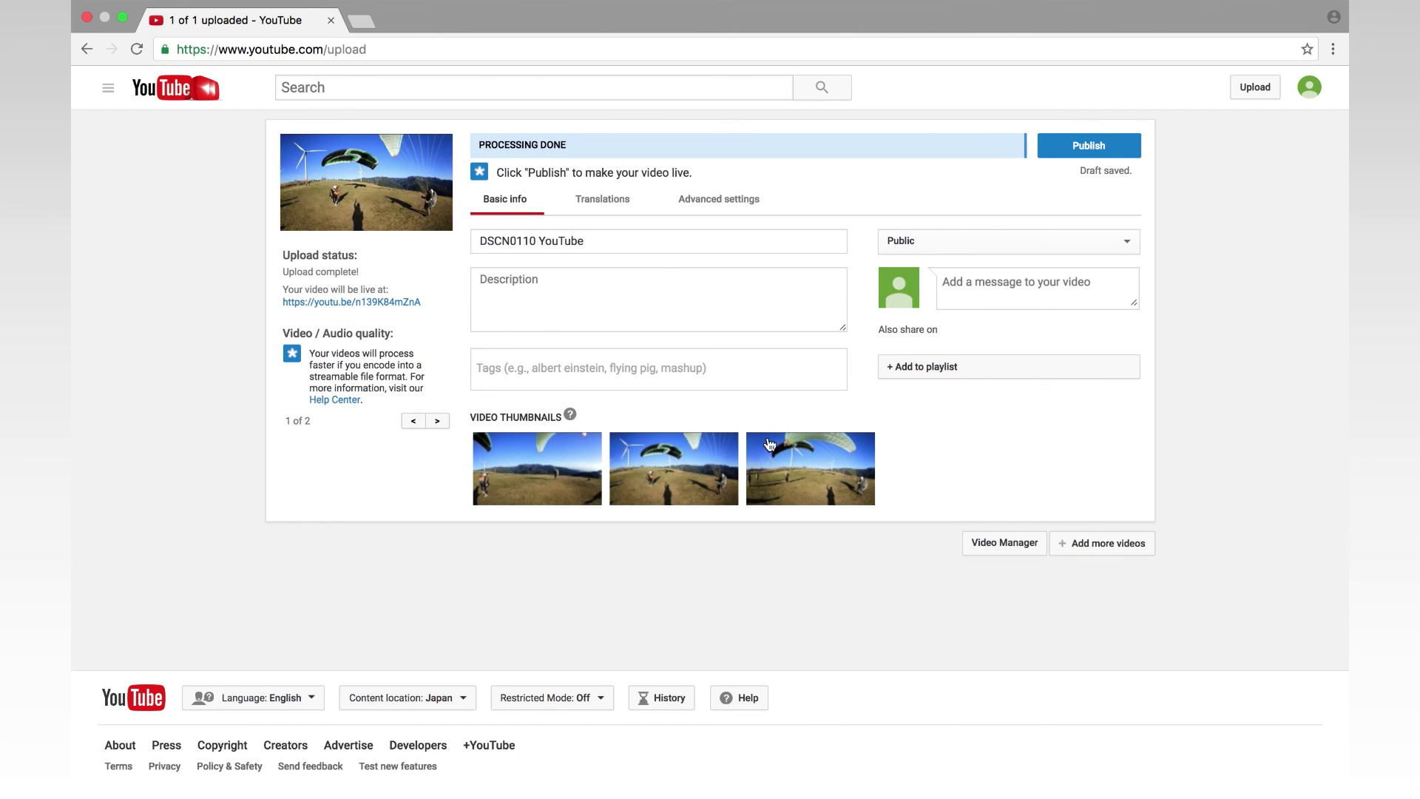
Publish DSCN0110 YouTube with the middle-frame thumbnail, then pause it at 0:04 and pan the 360° view
left_click(718, 477)
left_click(1126, 144)
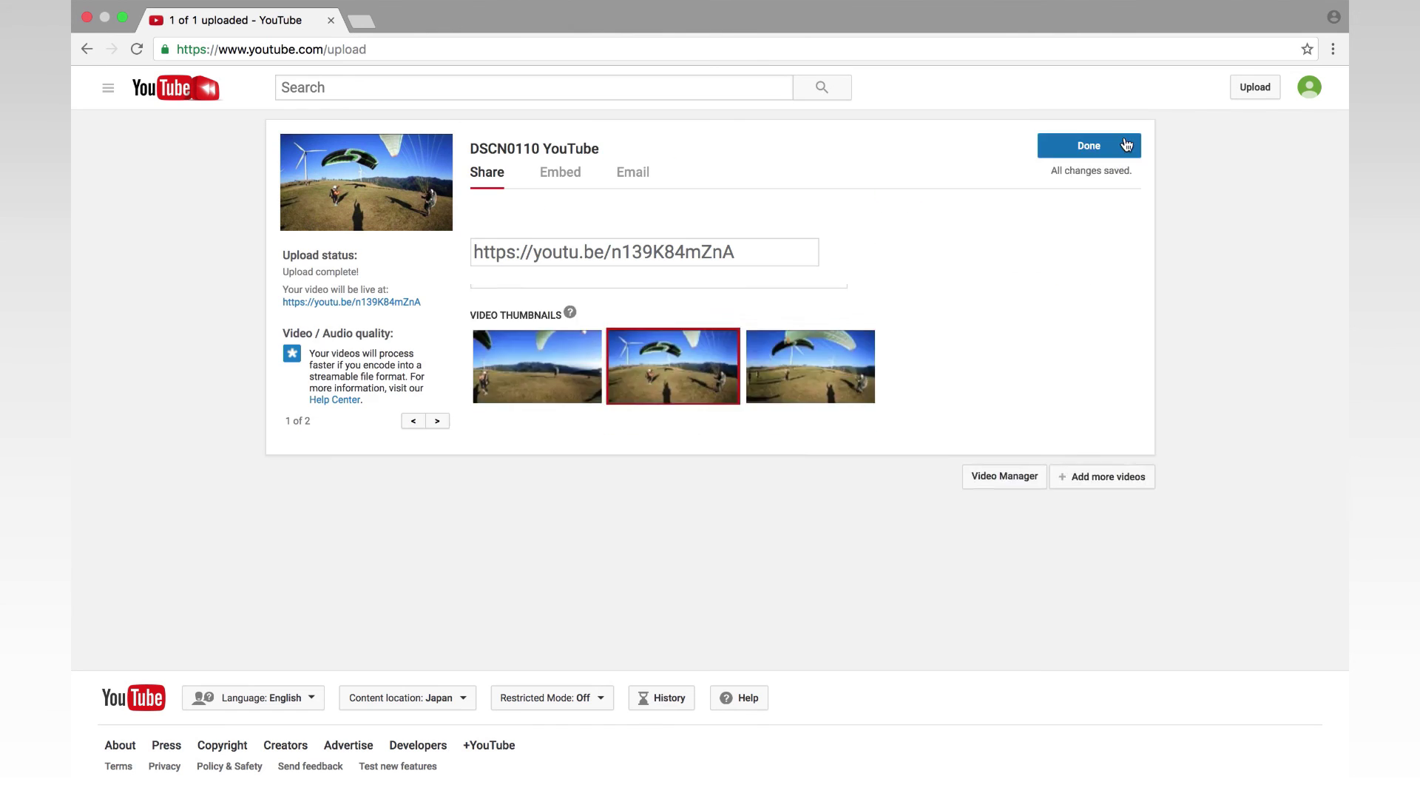
left_click(410, 214)
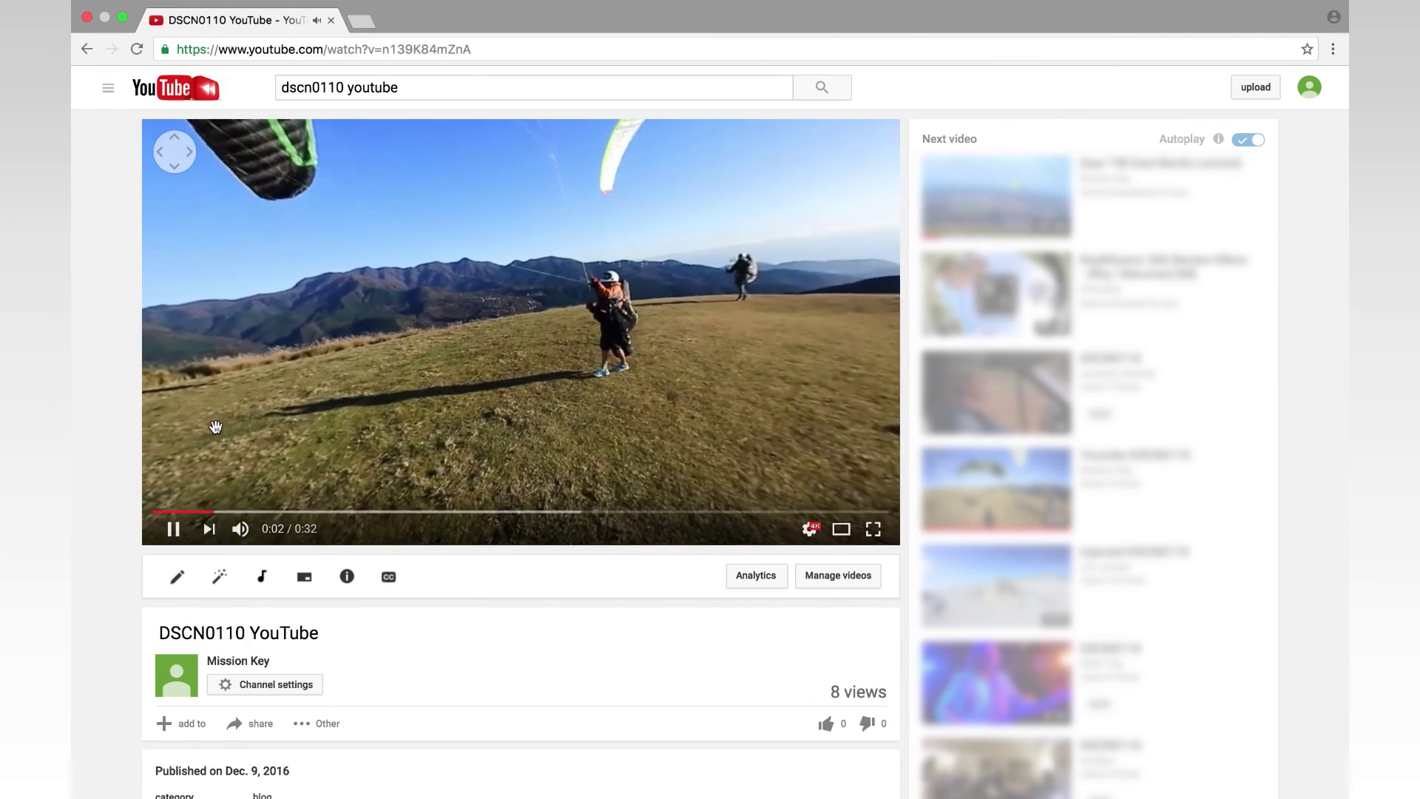
left_click(181, 525)
left_click_drag(604, 361, 467, 384)
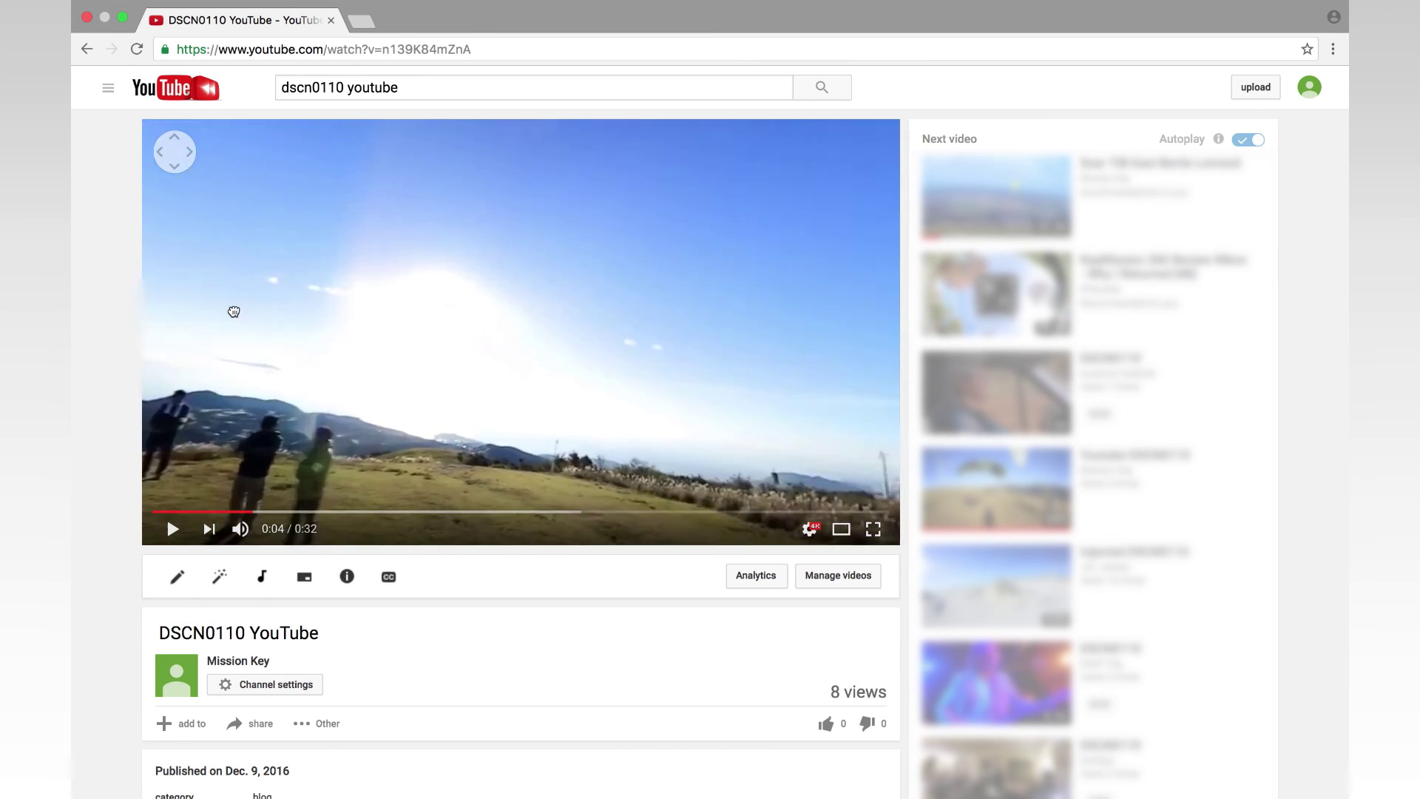